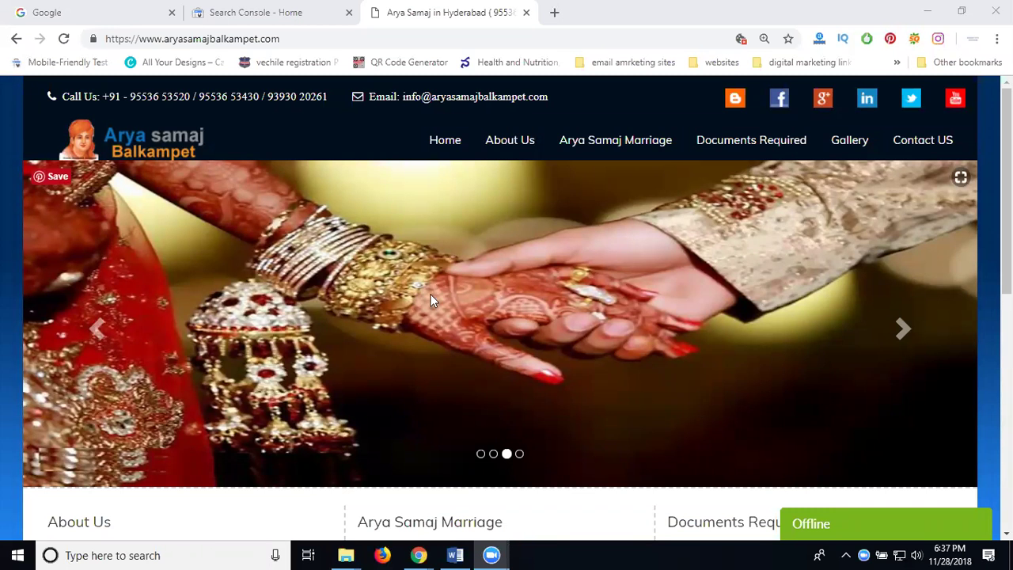
Compare the Arya Samaj site with Search Console by selecting its domain, then return to Search Console Home
{"action": "left_click", "coordinate": [273, 14]}
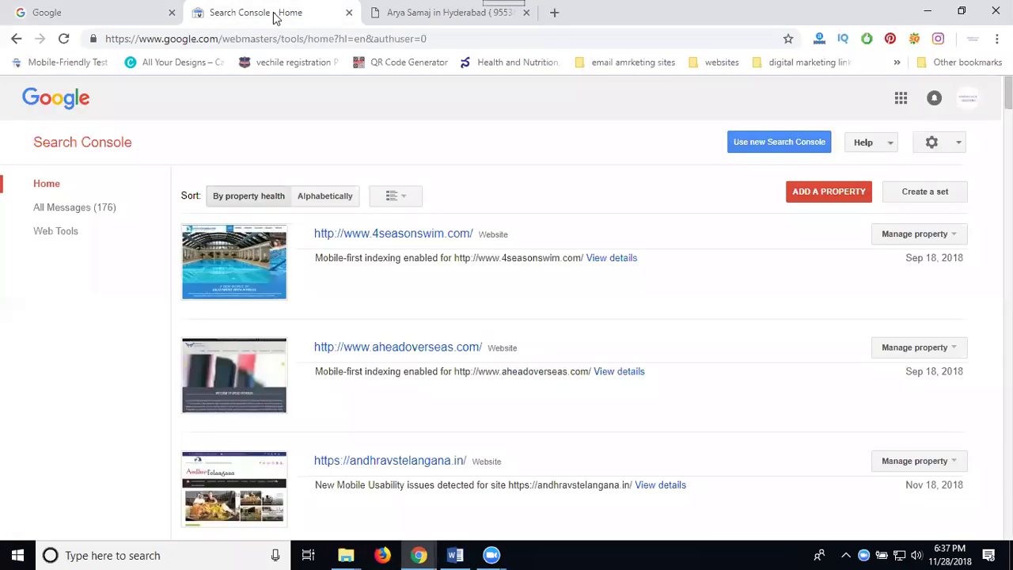
{"action": "left_click", "coordinate": [418, 13]}
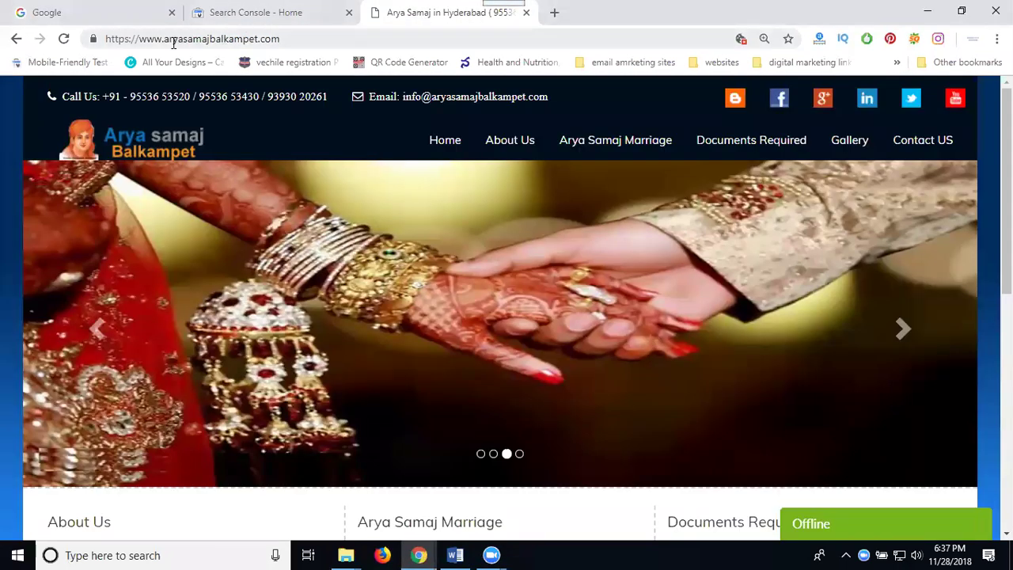
{"action": "left_click_drag", "start_coordinate": [164, 41], "coordinate": [258, 48]}
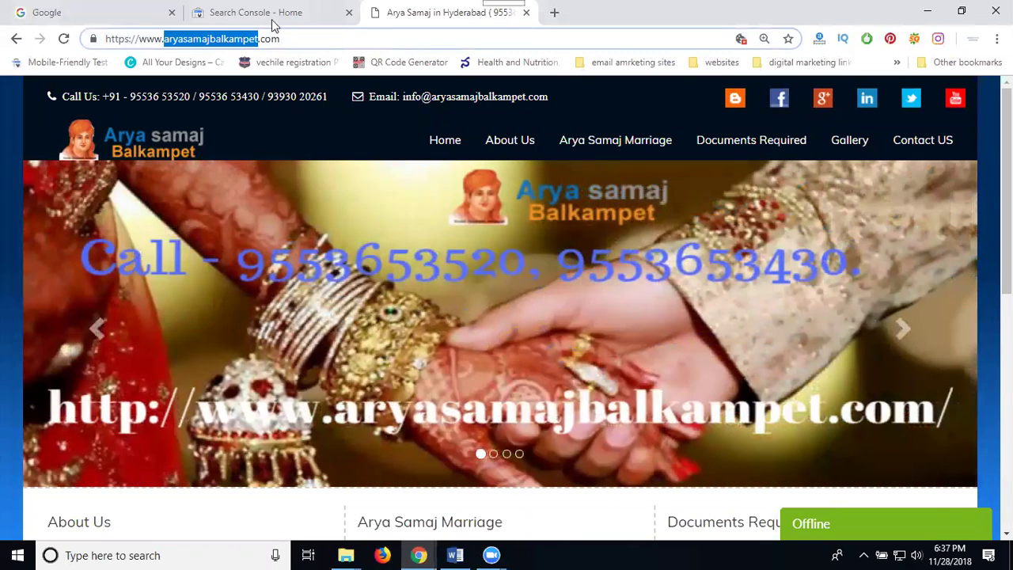
{"action": "left_click", "coordinate": [275, 16]}
{"action": "scroll", "coordinate": [341, 237], "scroll_direction": "down", "scroll_amount": 3}
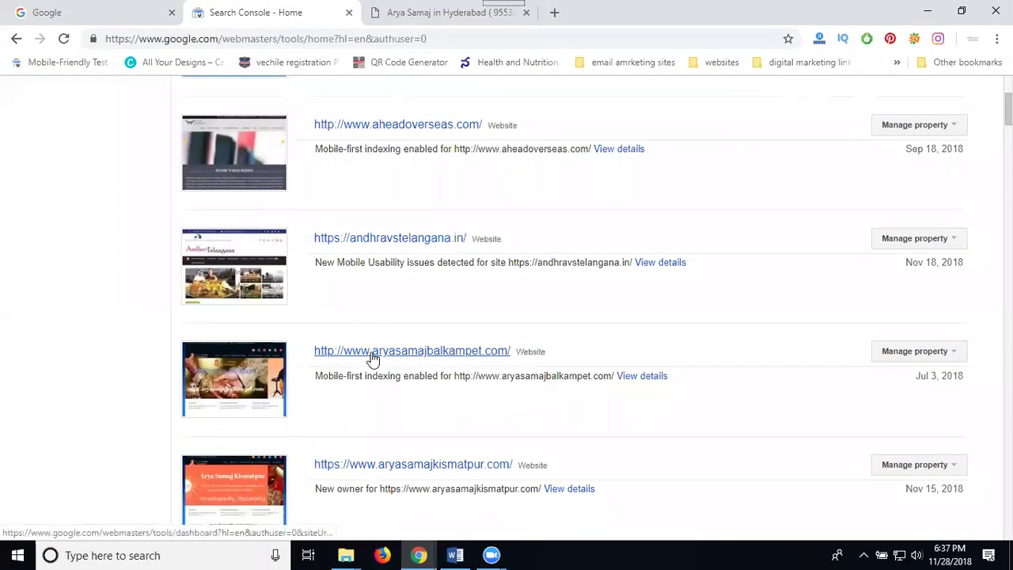
{"action": "left_click", "coordinate": [372, 358]}
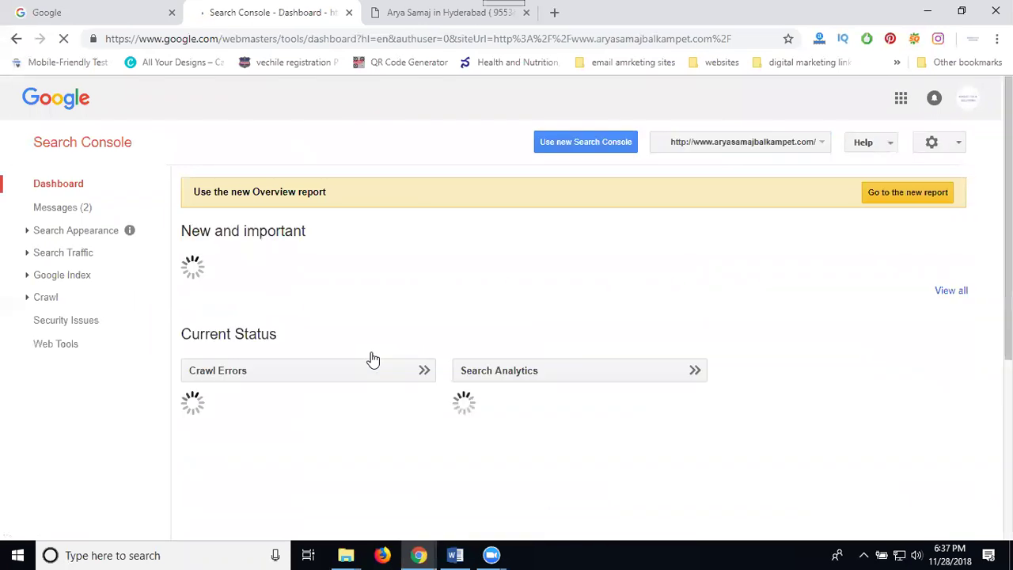
{"action": "left_click", "coordinate": [80, 231]}
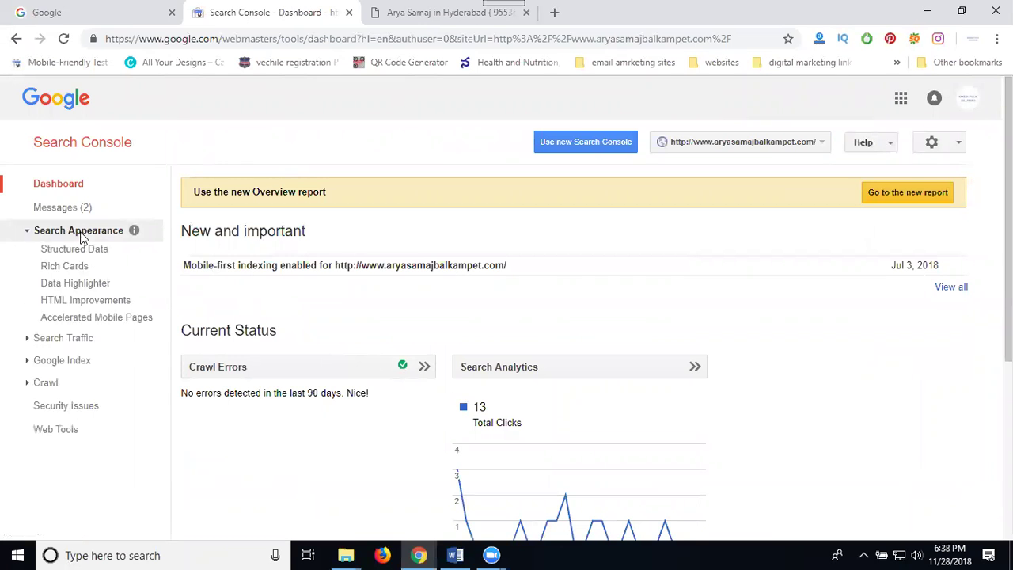
Open Data Highlighter, with the site's Contact Us page loaded in the other tab
{"action": "left_click", "coordinate": [78, 283]}
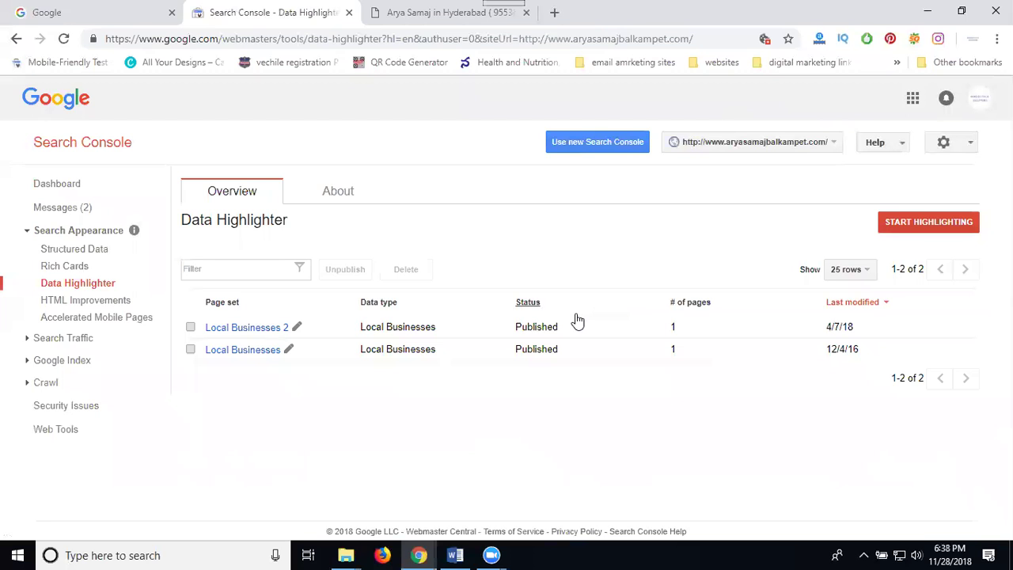
{"action": "left_click", "coordinate": [410, 12]}
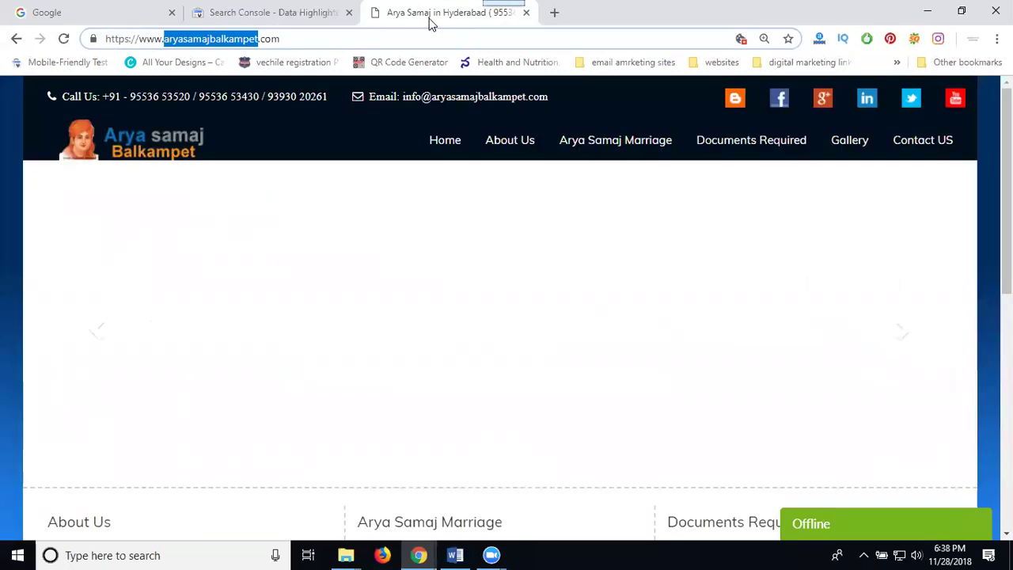
{"action": "left_click", "coordinate": [933, 142]}
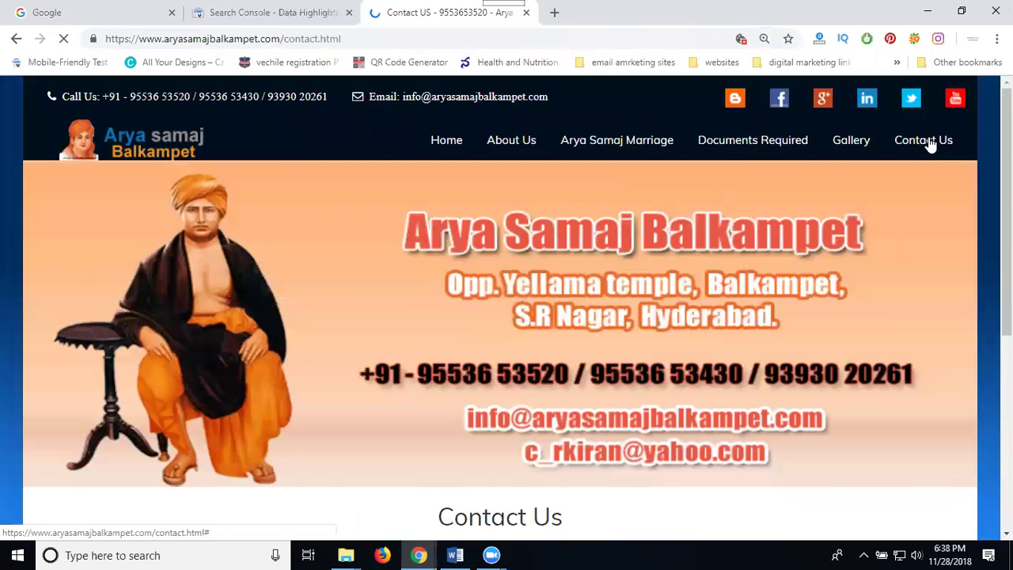
{"action": "left_click", "coordinate": [255, 16]}
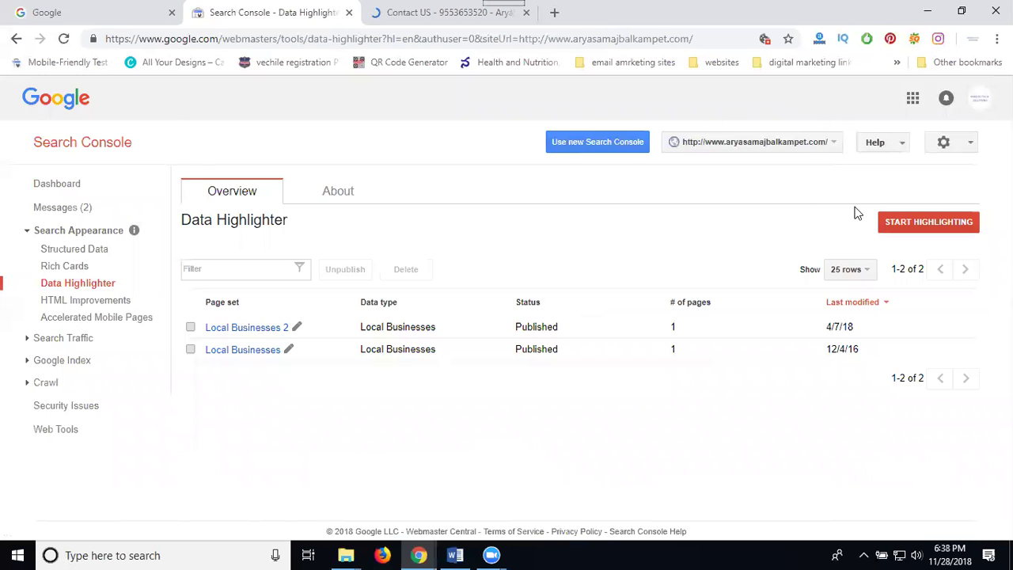
Start highlighting with the copied contact.html page URL and Local Businesses as the data type
{"action": "left_click", "coordinate": [909, 224]}
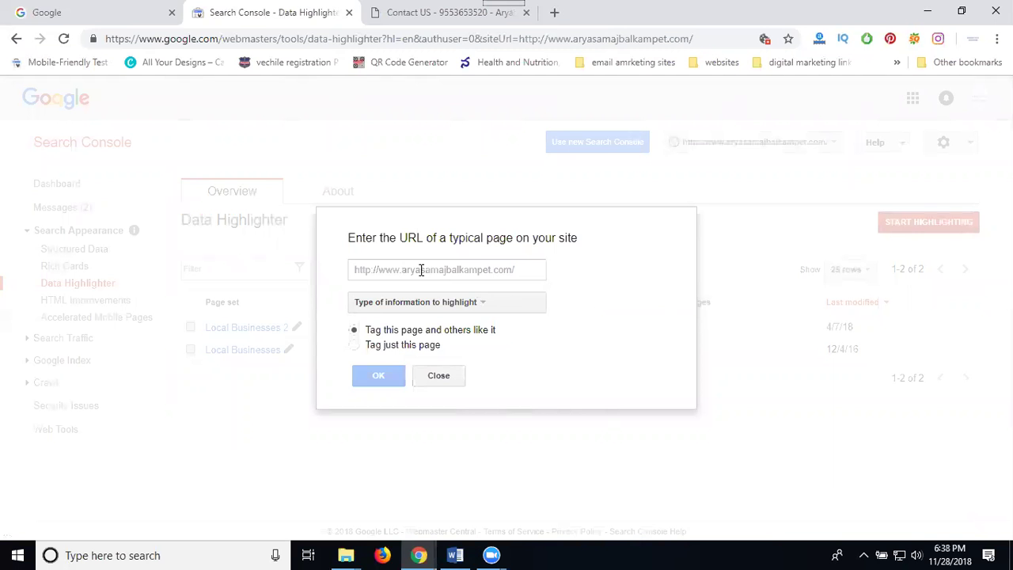
{"action": "left_click", "coordinate": [405, 15]}
{"action": "left_click", "coordinate": [329, 40]}
{"action": "key", "text": "ctrl+c"}
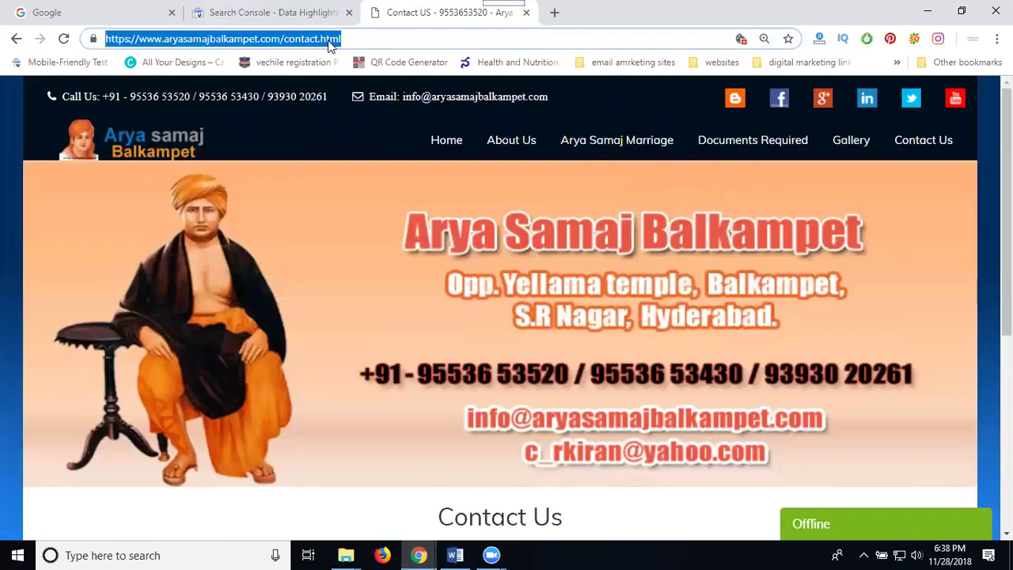
{"action": "left_click", "coordinate": [277, 11]}
{"action": "left_click", "coordinate": [380, 273]}
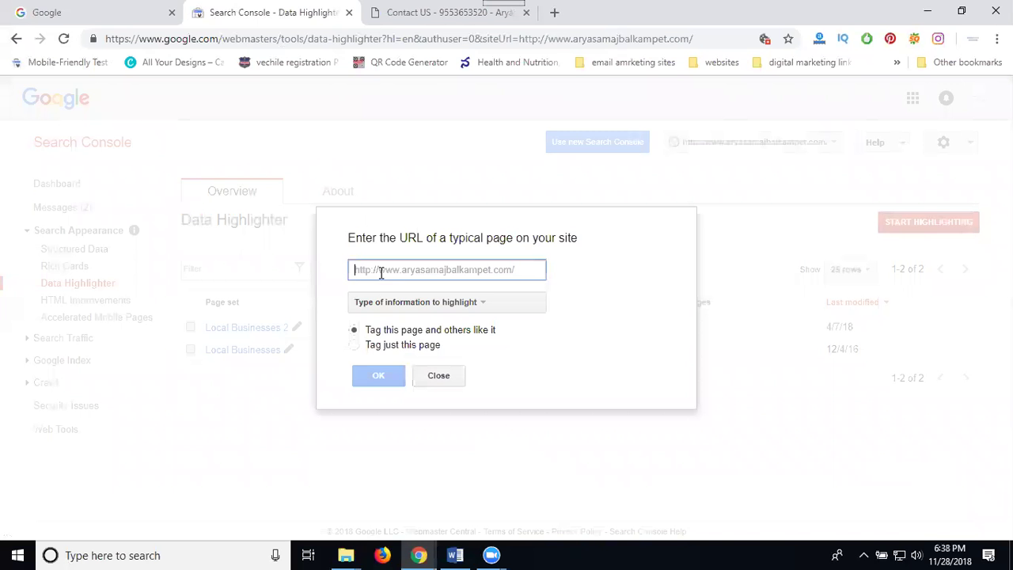
{"action": "key", "text": "ctrl+v"}
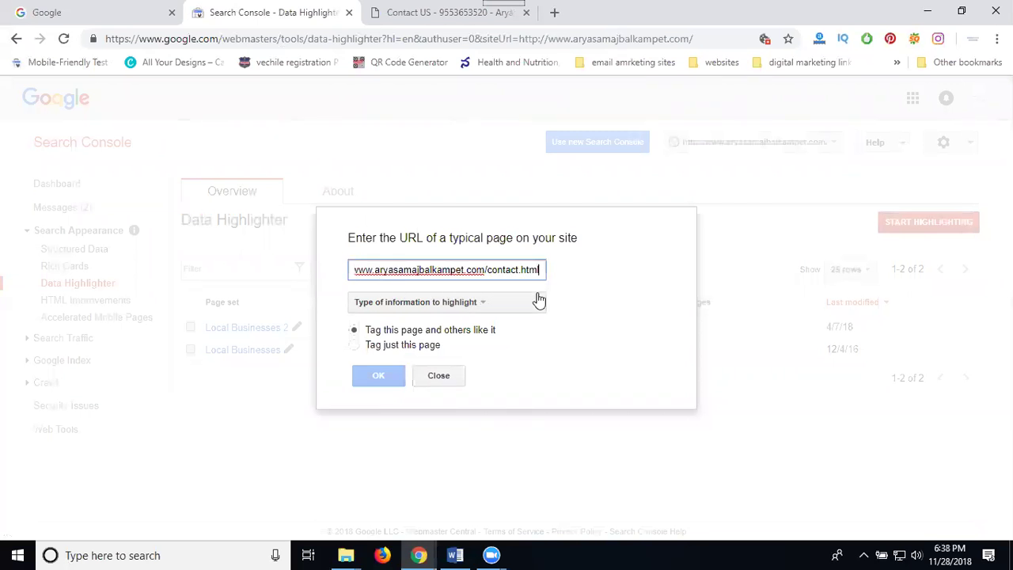
{"action": "left_click", "coordinate": [435, 304]}
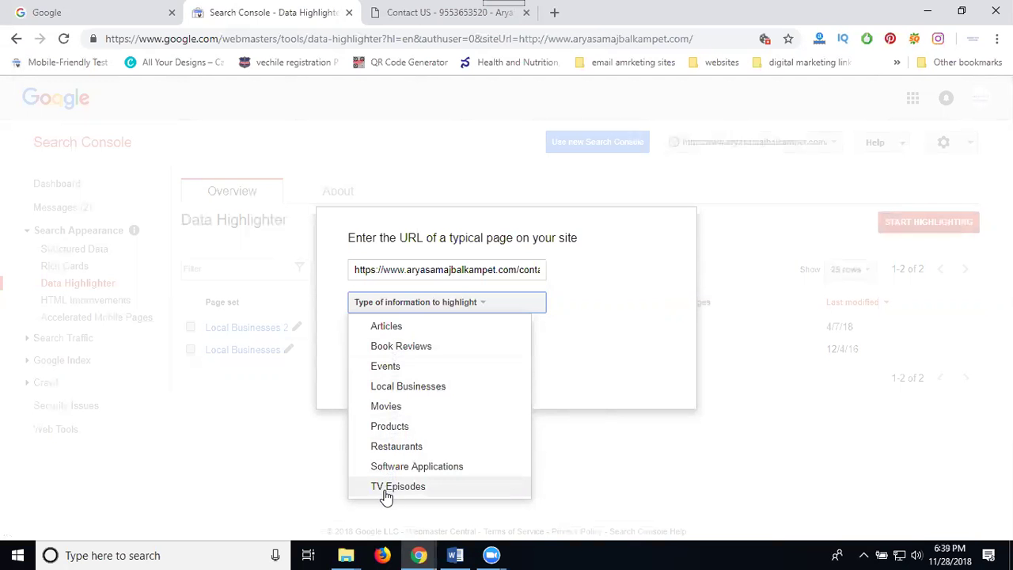
{"action": "left_click", "coordinate": [401, 388]}
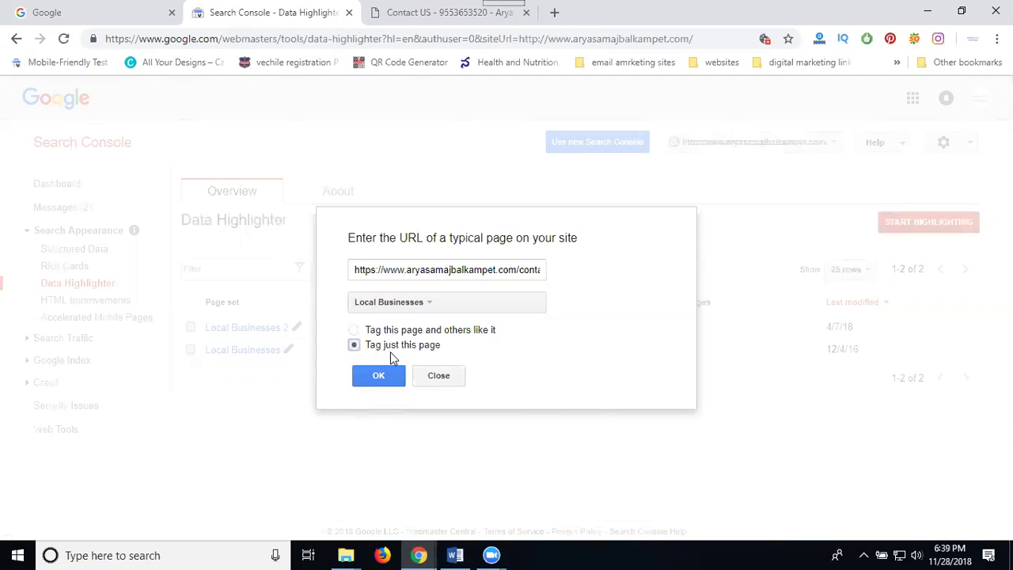
Change the contact page address from https to http, keep /contact.html, and submit it
{"action": "left_click", "coordinate": [379, 376]}
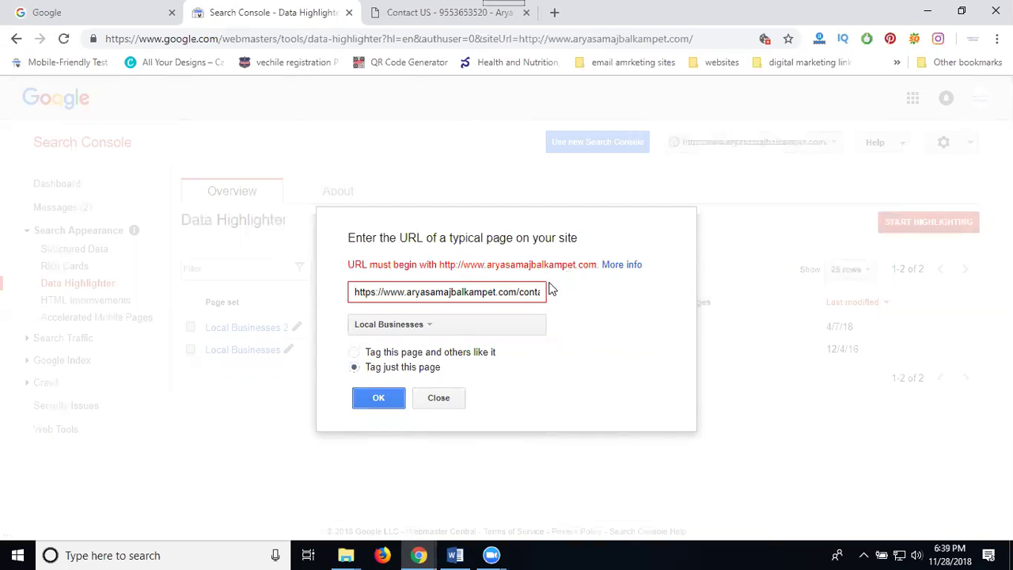
{"action": "left_click_drag", "start_coordinate": [517, 292], "coordinate": [646, 312]}
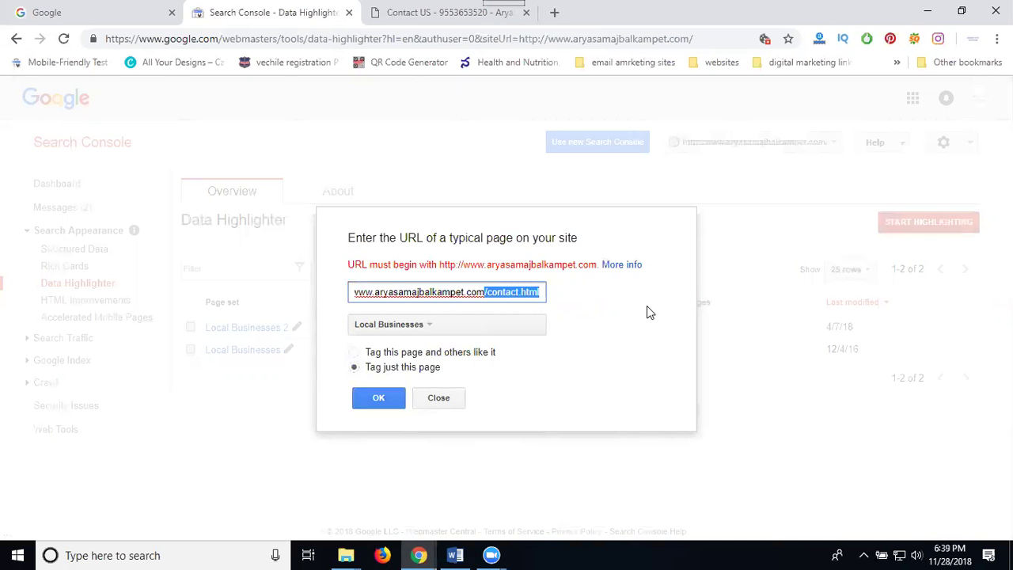
{"action": "key", "text": "BackSpace"}
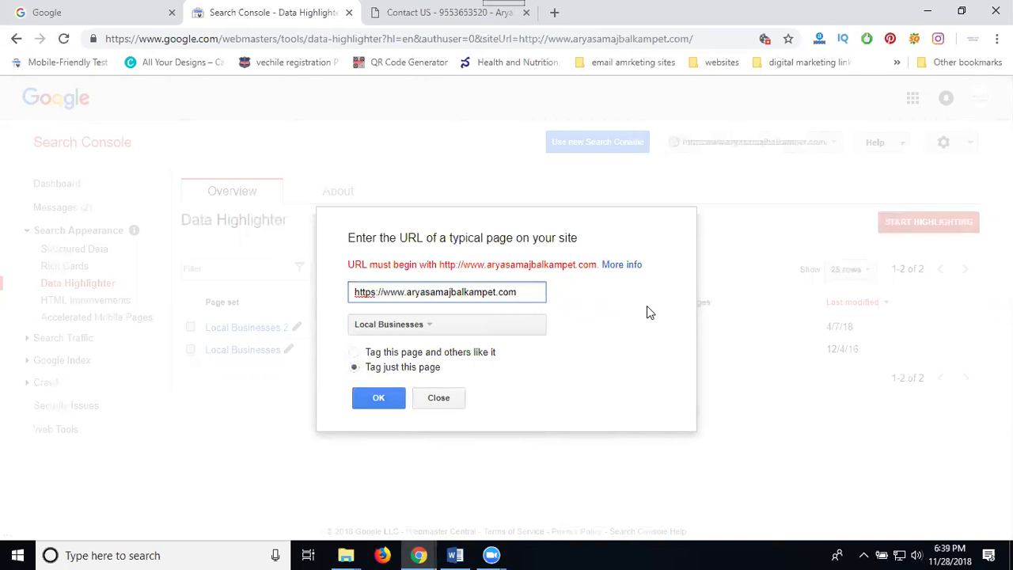
{"action": "left_click", "coordinate": [376, 400]}
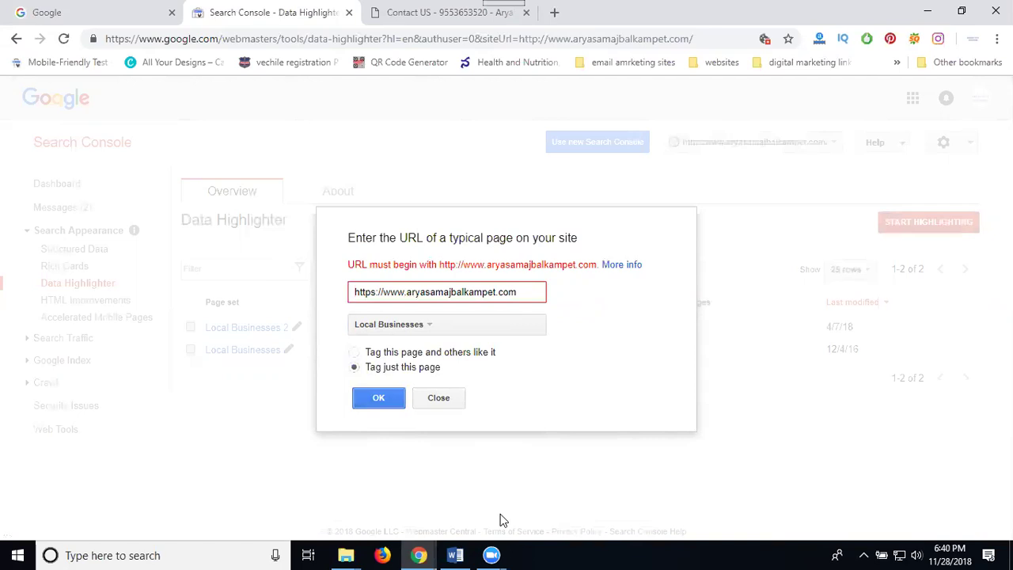
{"action": "key", "text": "ctrl+v"}
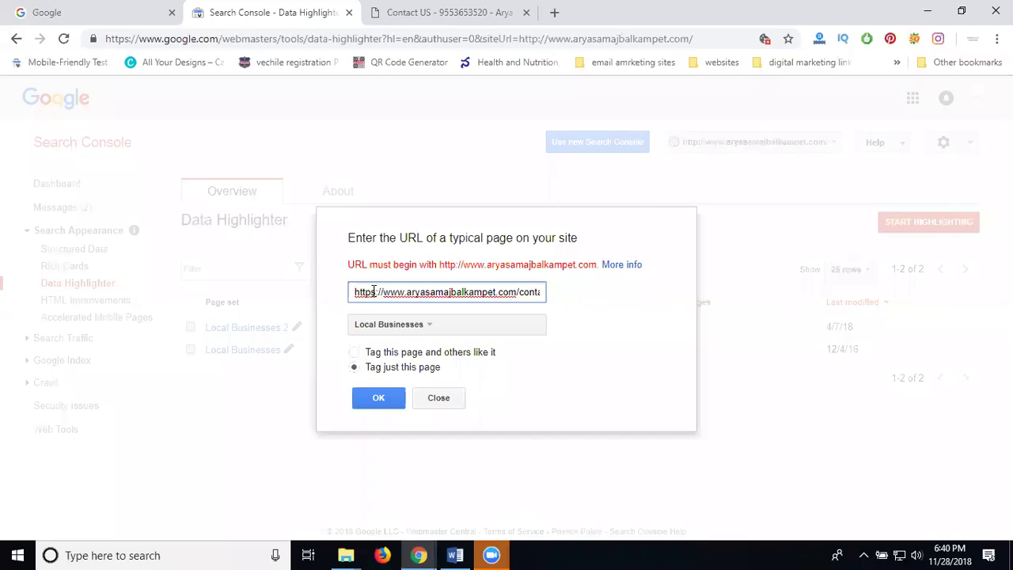
{"action": "key", "text": "BackSpace"}
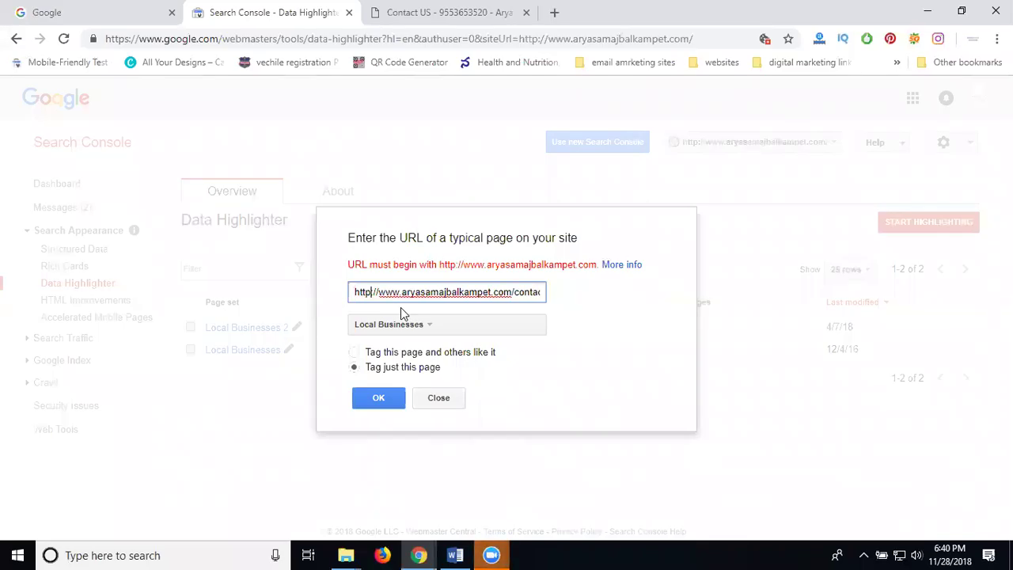
{"action": "left_click", "coordinate": [378, 398]}
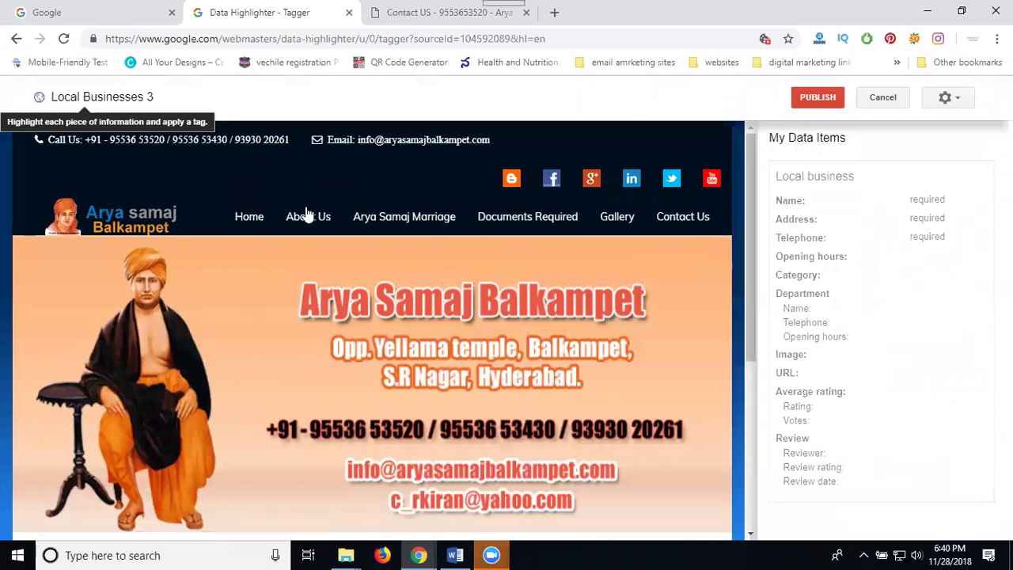
Scroll the tagger's page preview down to the Quick Contact box
{"action": "scroll", "coordinate": [417, 314], "scroll_direction": "down", "scroll_amount": 4}
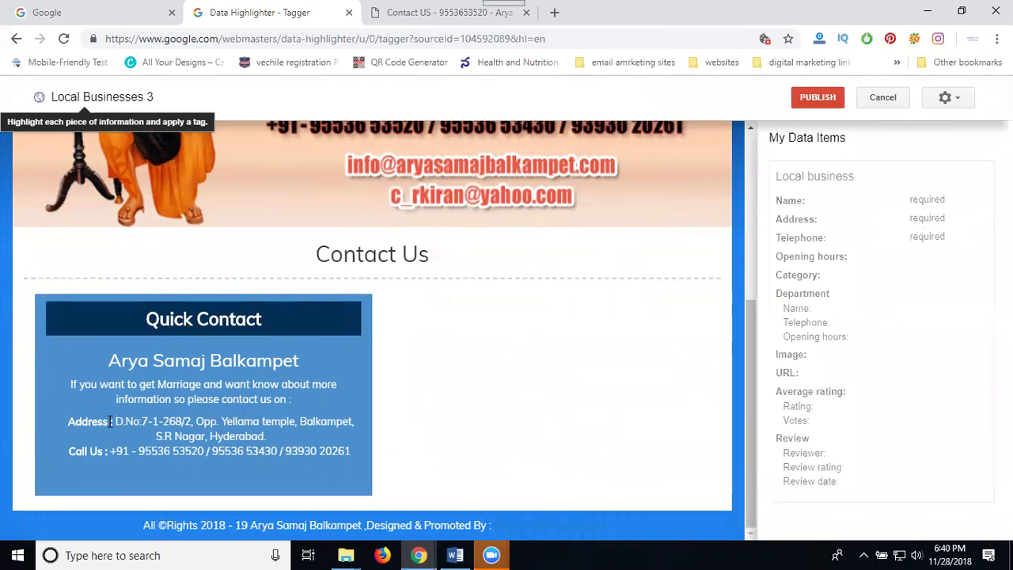
{"action": "left_click_drag", "start_coordinate": [113, 420], "coordinate": [263, 436]}
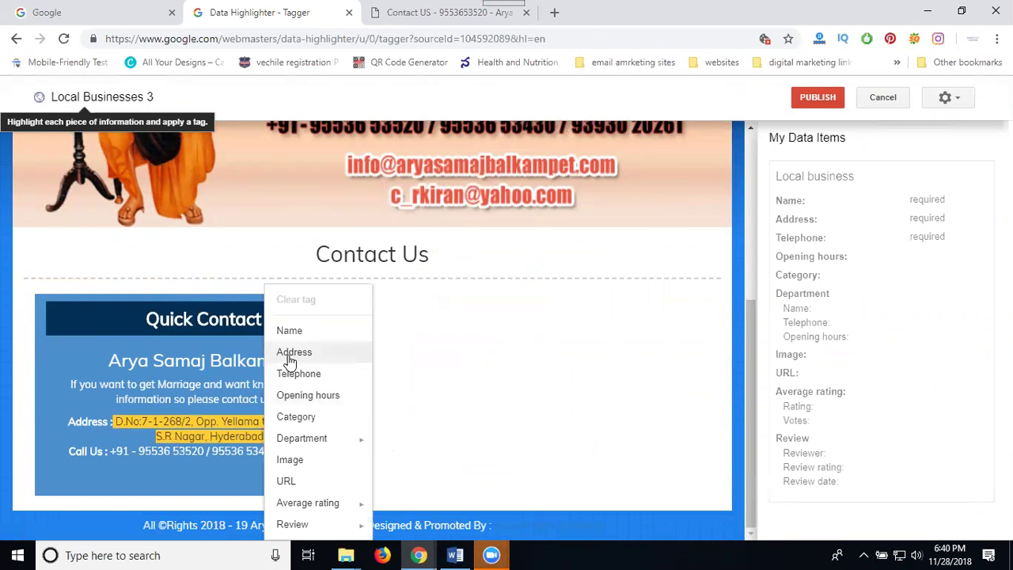
{"action": "left_click", "coordinate": [291, 353]}
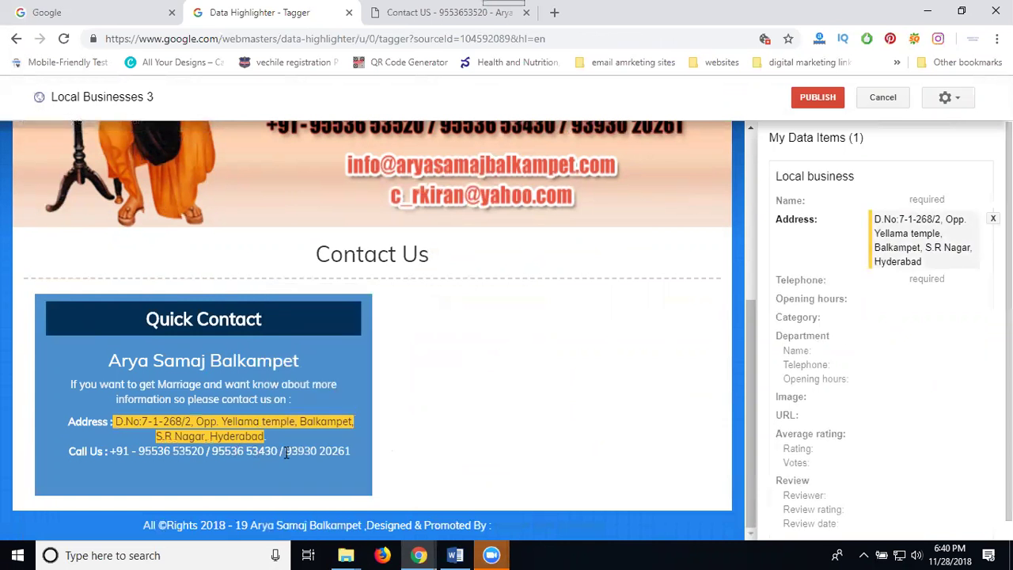
{"action": "left_click_drag", "start_coordinate": [287, 451], "coordinate": [350, 451]}
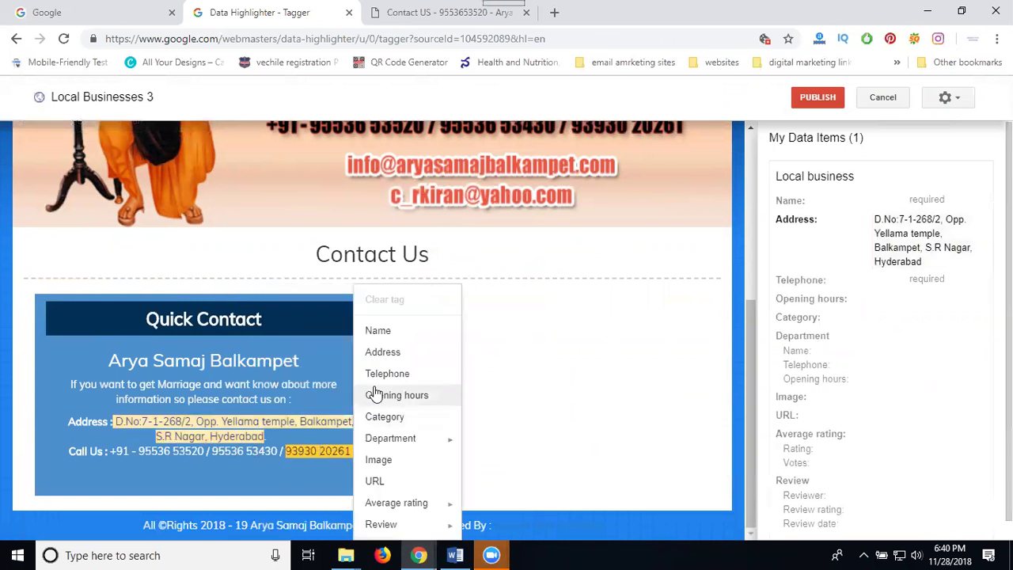
{"action": "left_click", "coordinate": [379, 375]}
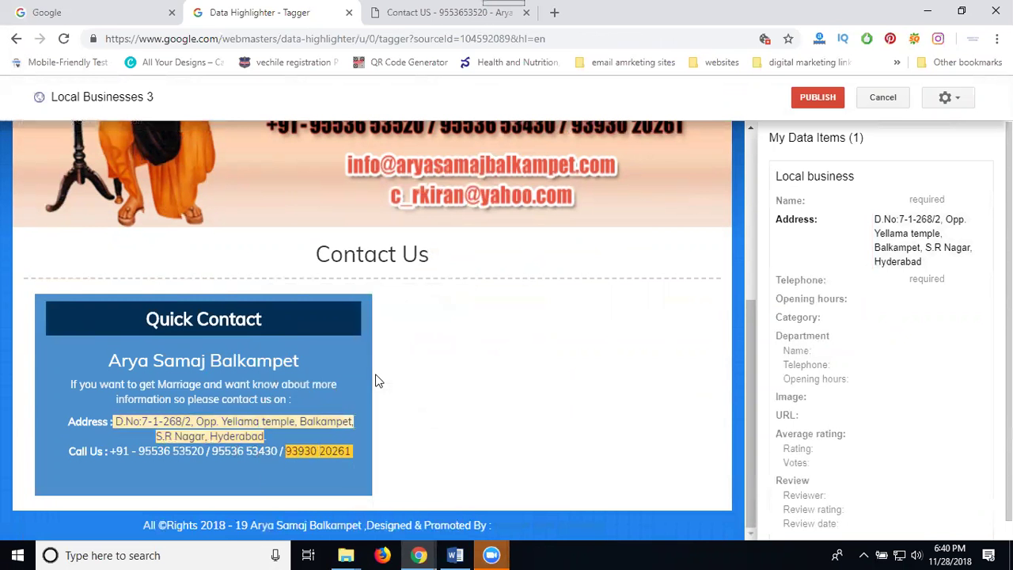
{"action": "double_click", "coordinate": [156, 448]}
{"action": "left_click_drag", "start_coordinate": [150, 451], "coordinate": [204, 451]}
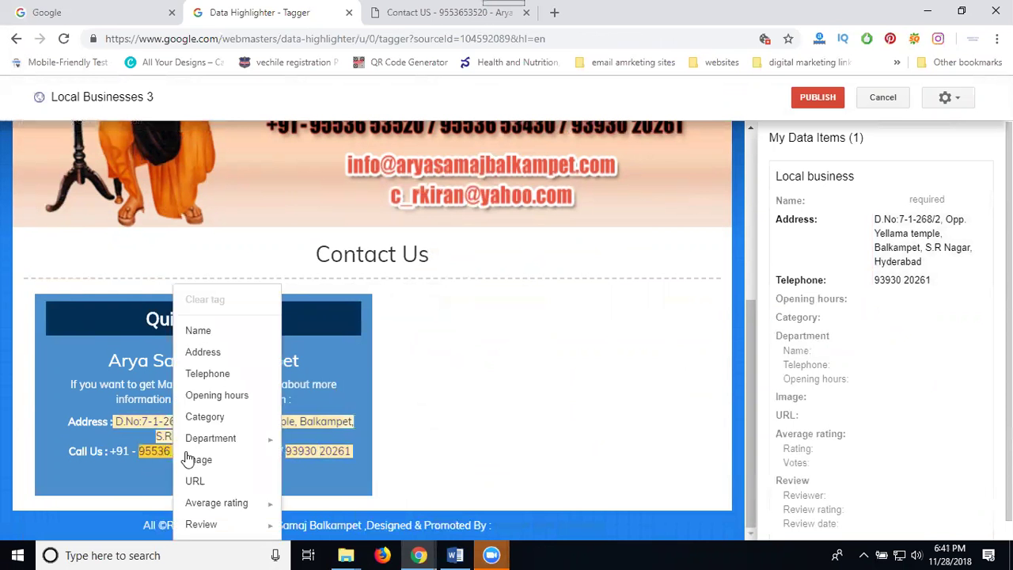
{"action": "mouse_move", "coordinate": [235, 442]}
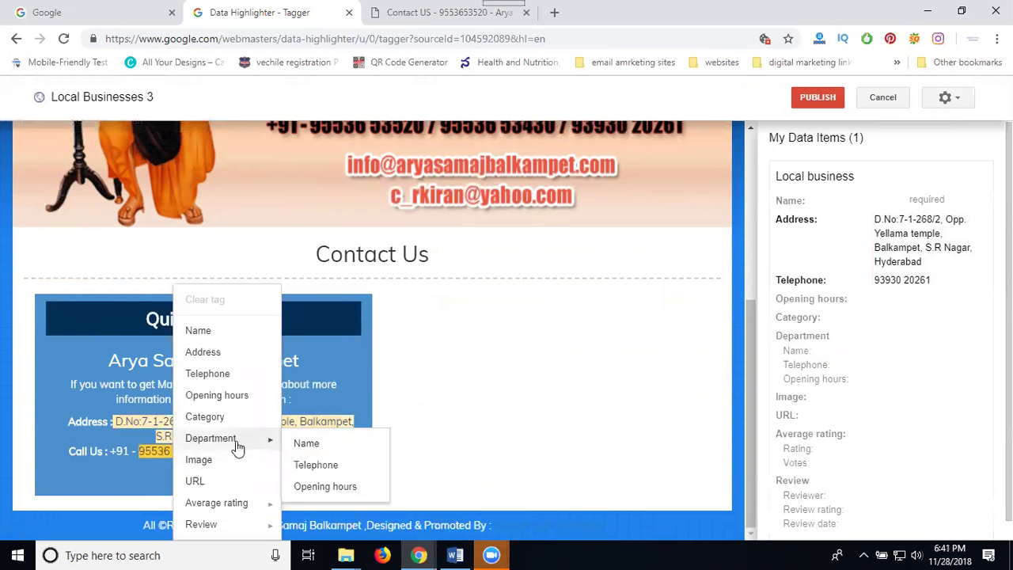
{"action": "left_click", "coordinate": [312, 467]}
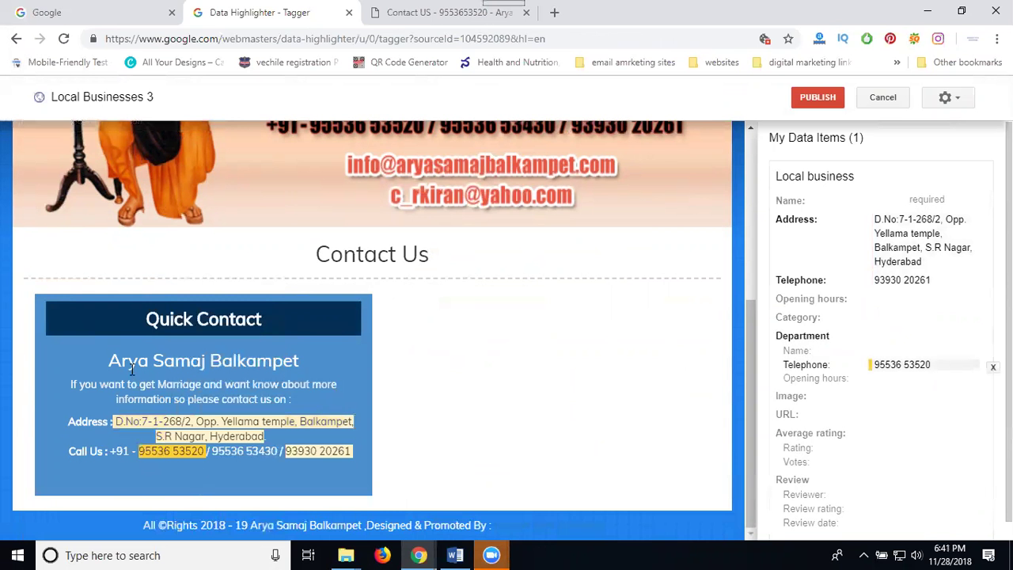
{"action": "left_click_drag", "start_coordinate": [109, 361], "coordinate": [275, 363]}
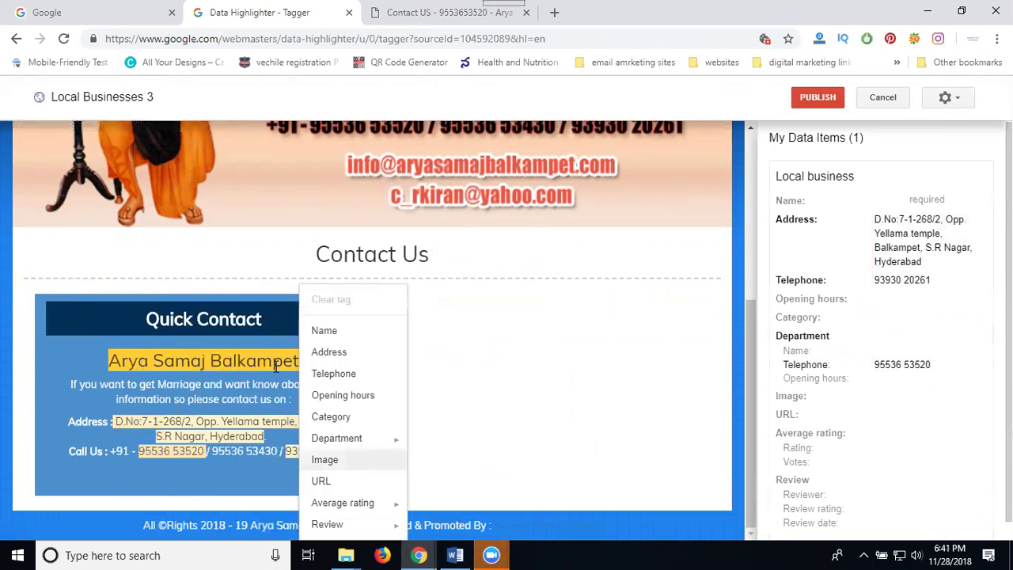
{"action": "left_click", "coordinate": [310, 334]}
{"action": "scroll", "coordinate": [261, 496], "scroll_direction": "up", "scroll_amount": 4}
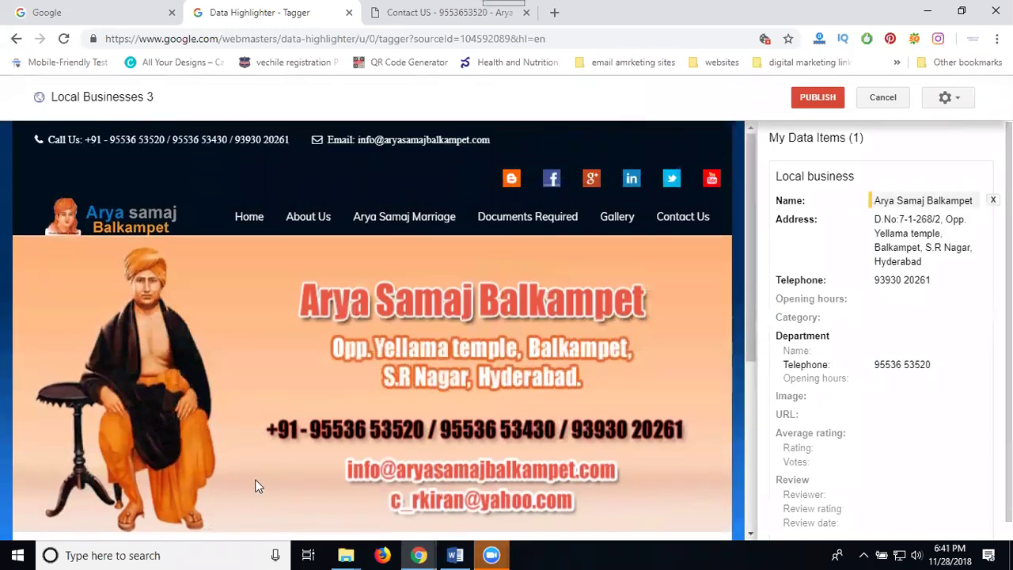
Tag the site logo as Image and add a missing Opening hours tag of 8am to 8pm
{"action": "left_click", "coordinate": [113, 220]}
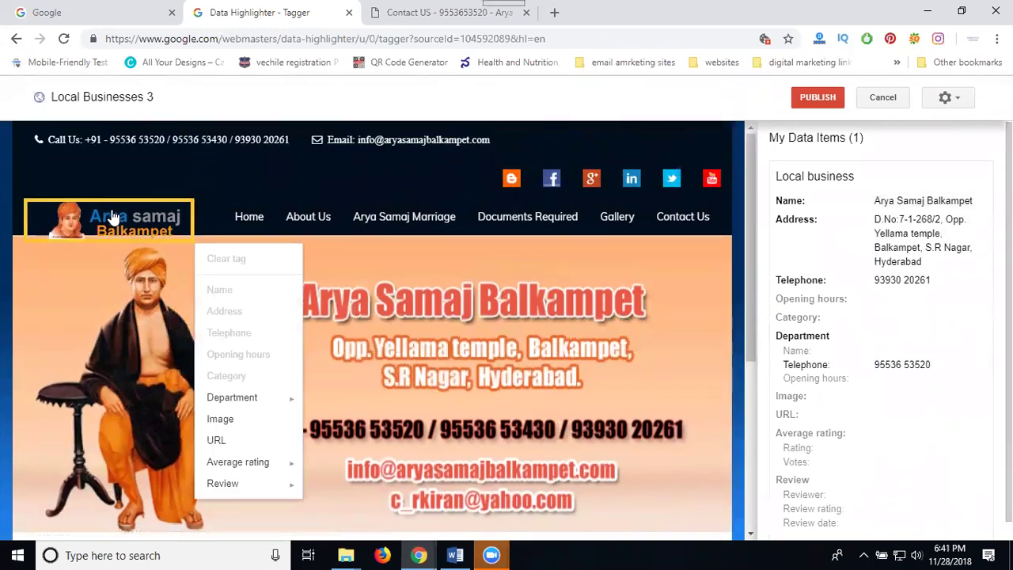
{"action": "left_click", "coordinate": [245, 418]}
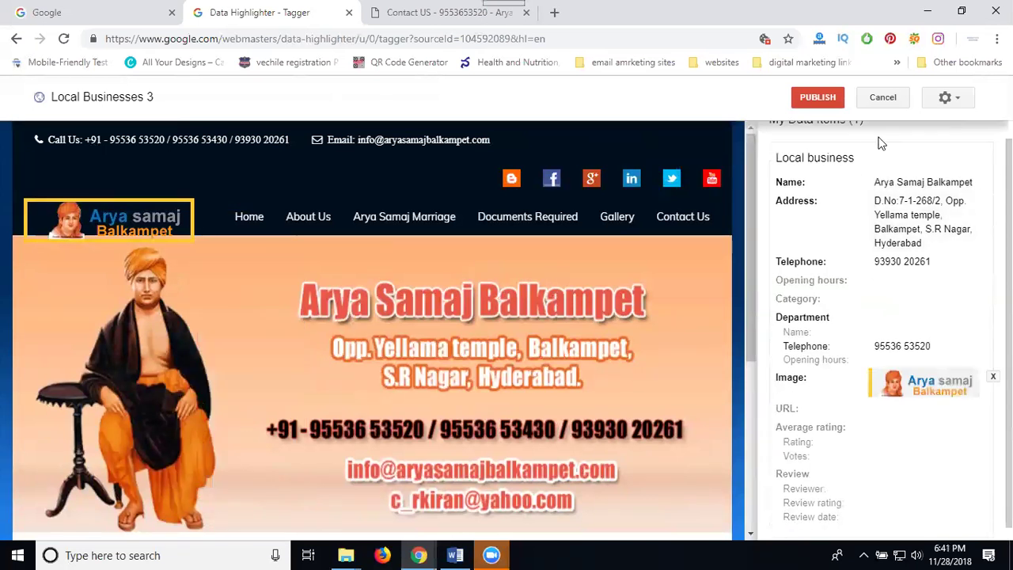
{"action": "left_click", "coordinate": [944, 99]}
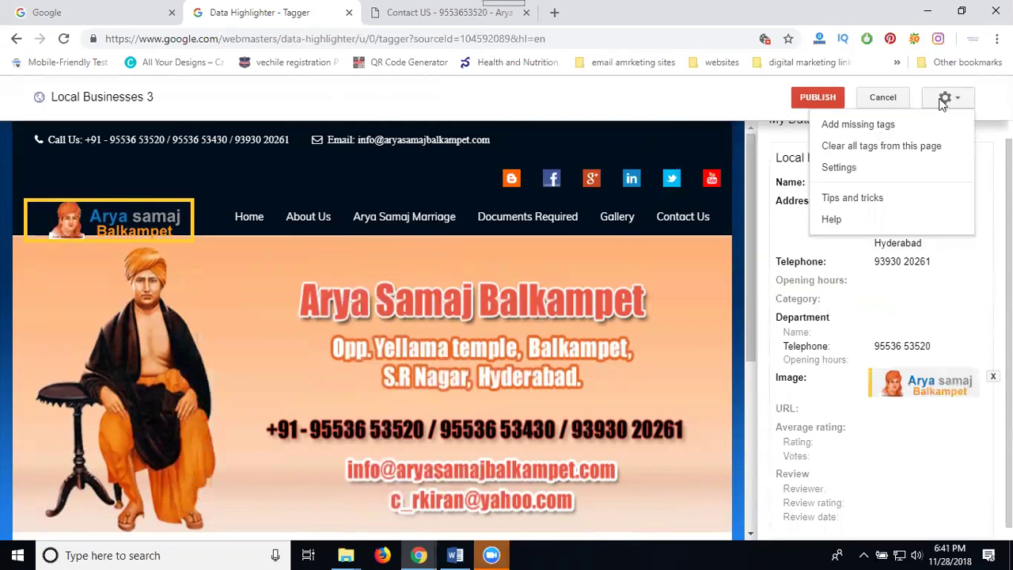
{"action": "left_click", "coordinate": [882, 128]}
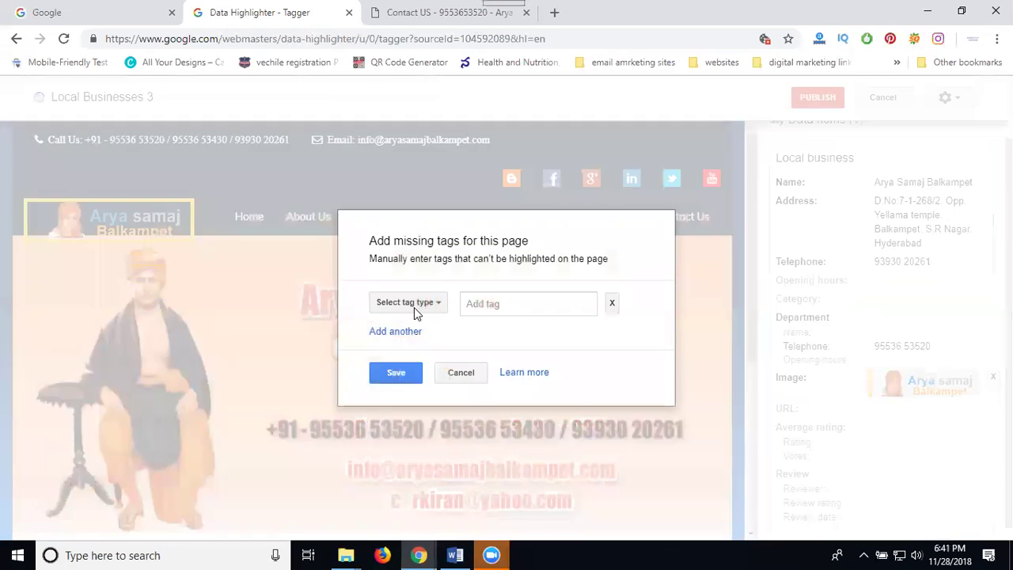
{"action": "left_click", "coordinate": [413, 305]}
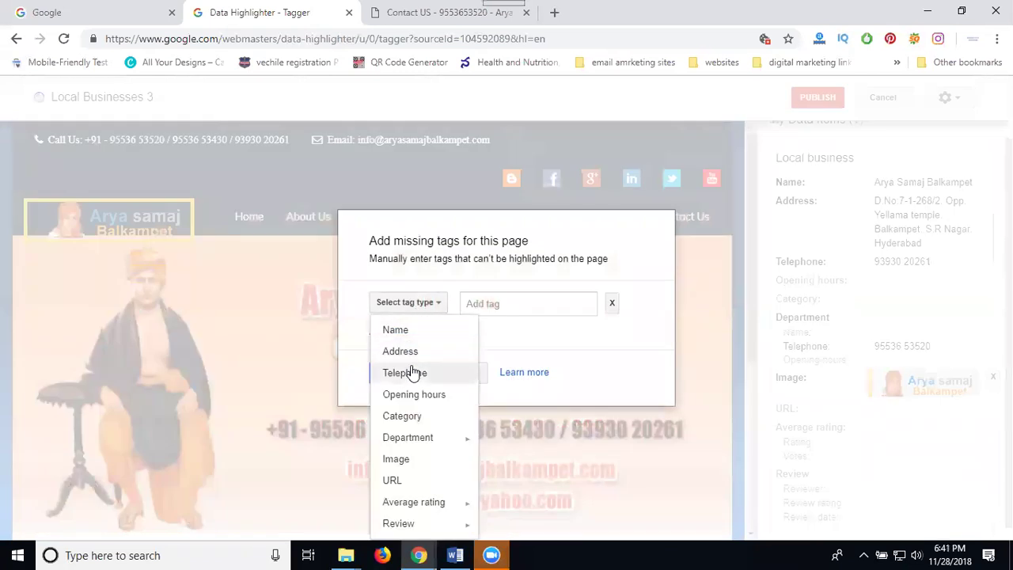
{"action": "left_click", "coordinate": [410, 395]}
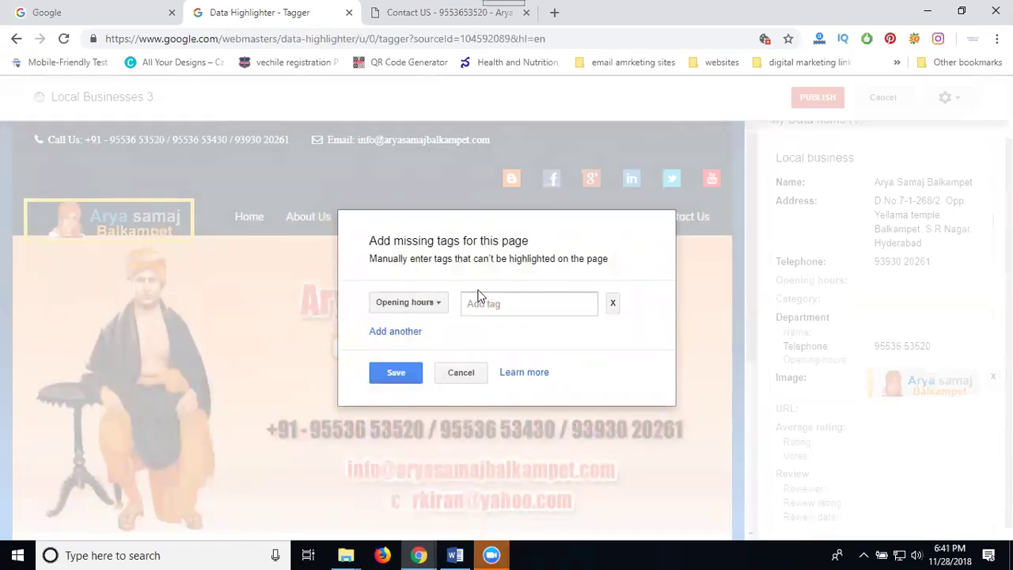
{"action": "left_click", "coordinate": [480, 306]}
{"action": "type", "text": "8"}
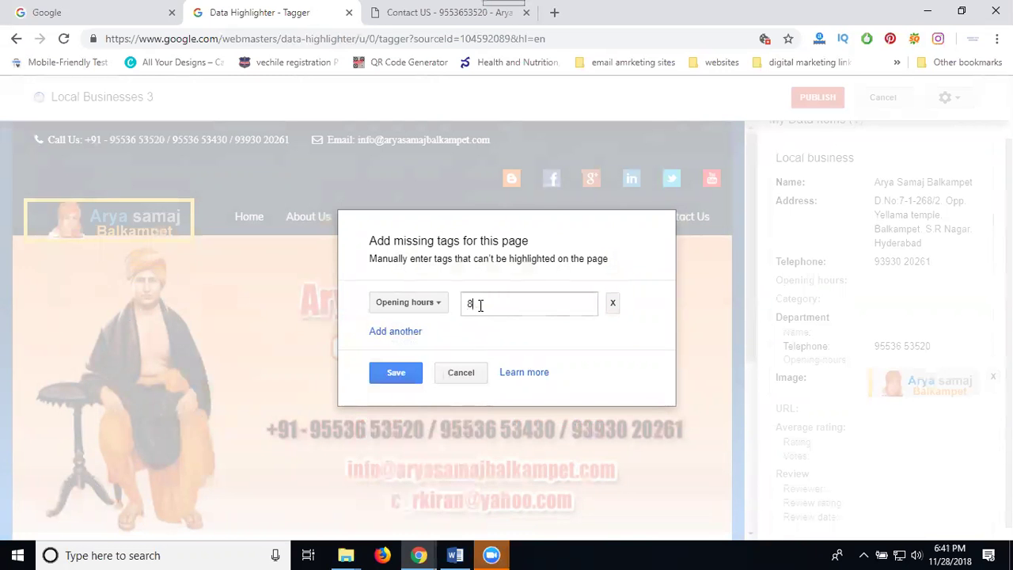
{"action": "type", "text": "am to 8pm"}
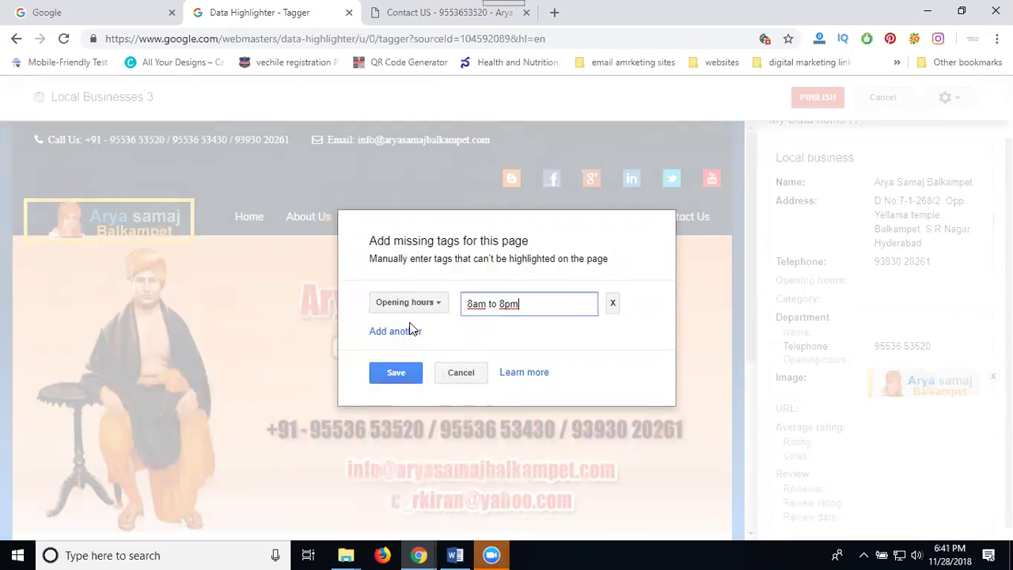
Add a Category tag row with the value Arya samaj
{"action": "left_click", "coordinate": [400, 332]}
{"action": "left_click", "coordinate": [401, 337]}
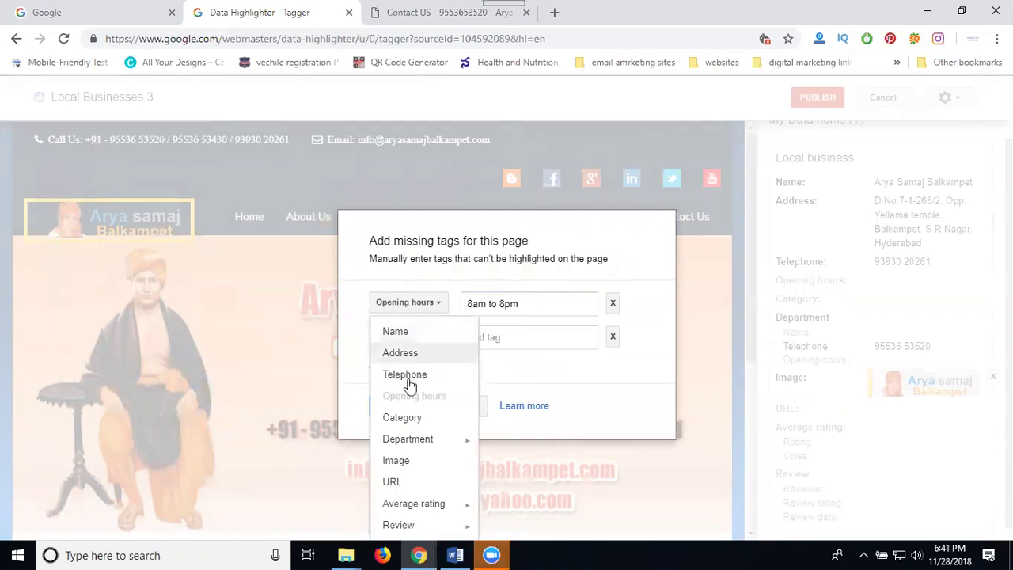
{"action": "left_click", "coordinate": [411, 418]}
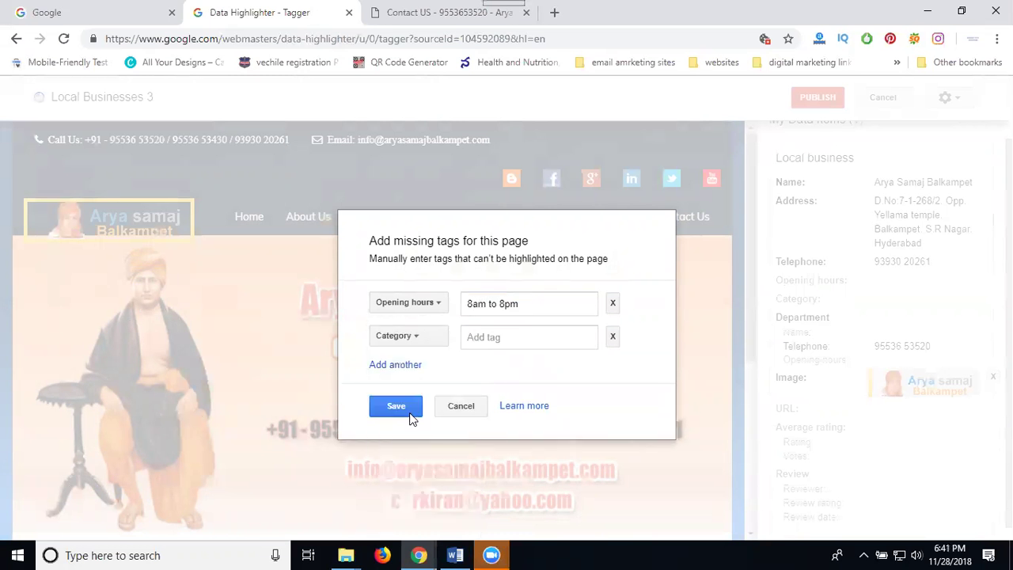
{"action": "left_click", "coordinate": [472, 340]}
{"action": "type", "text": "Arya sama"}
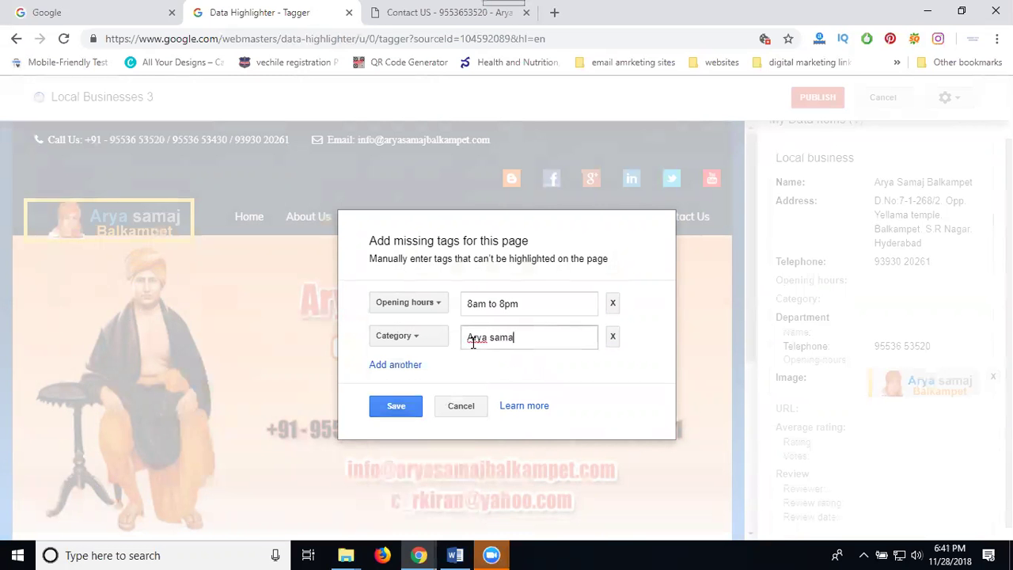
{"action": "type", "text": "j"}
Add a URL tag row with the pasted contact page address and save the tags
{"action": "left_click", "coordinate": [374, 365]}
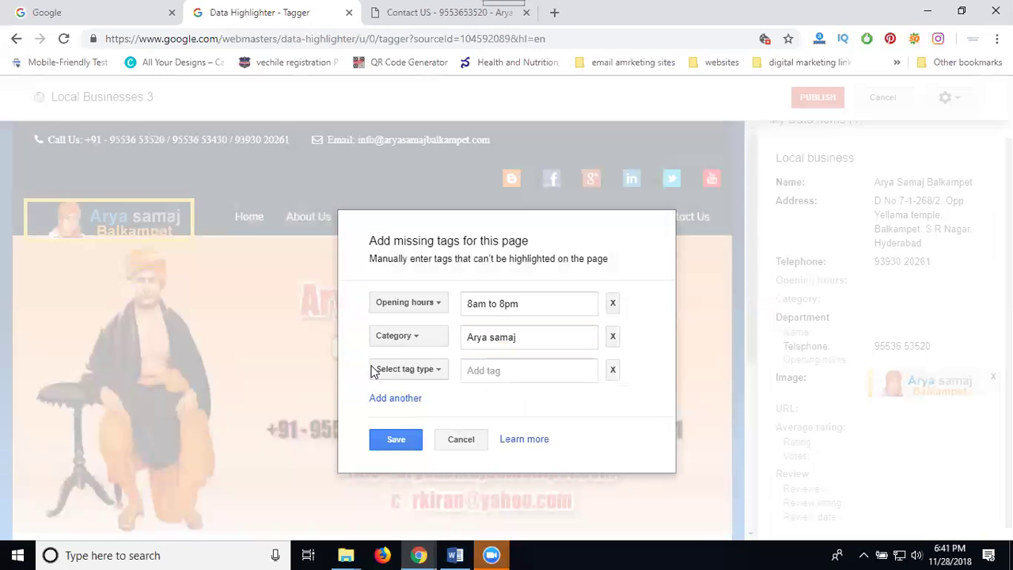
{"action": "left_click", "coordinate": [378, 369]}
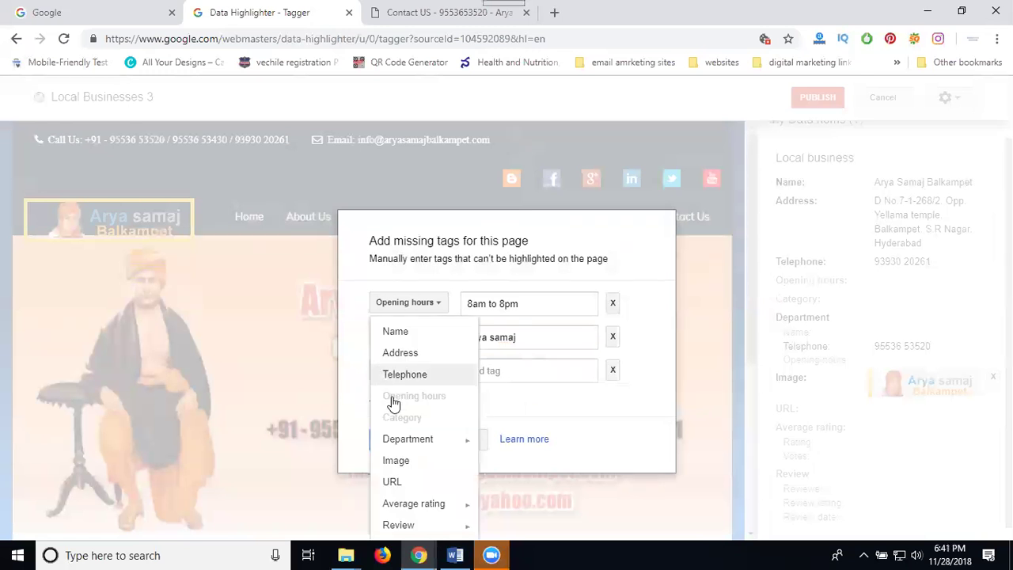
{"action": "left_click", "coordinate": [401, 481]}
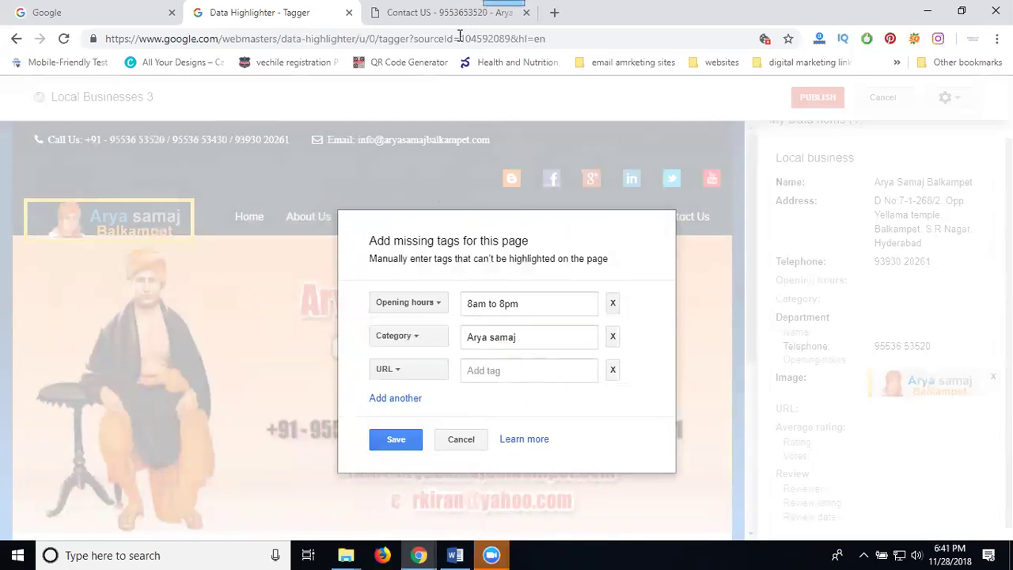
{"action": "left_click", "coordinate": [429, 11]}
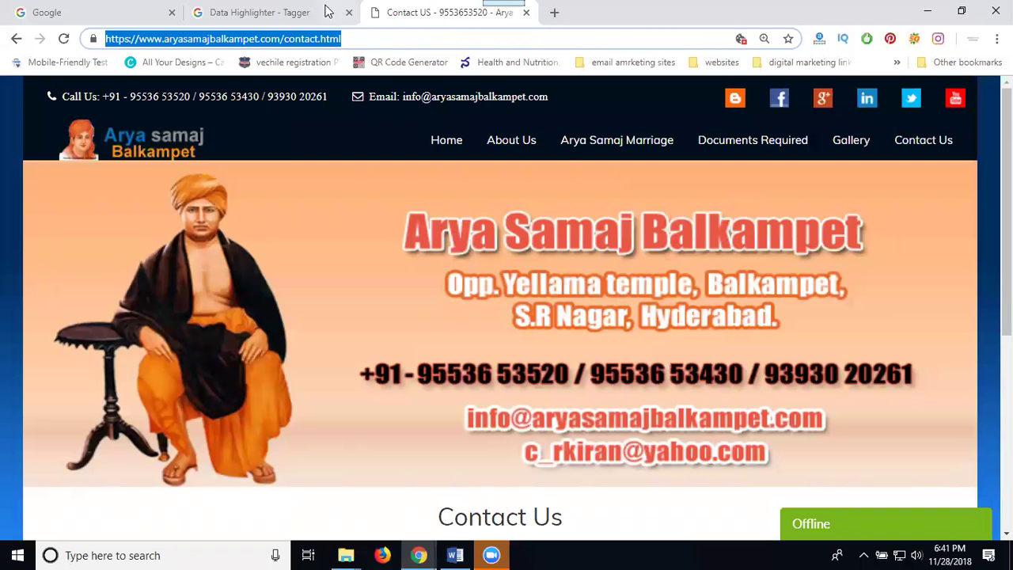
{"action": "left_click", "coordinate": [324, 12]}
{"action": "left_click", "coordinate": [469, 370]}
{"action": "type", "text": "https://www.aryasamajbalkampet.com/contact.html"}
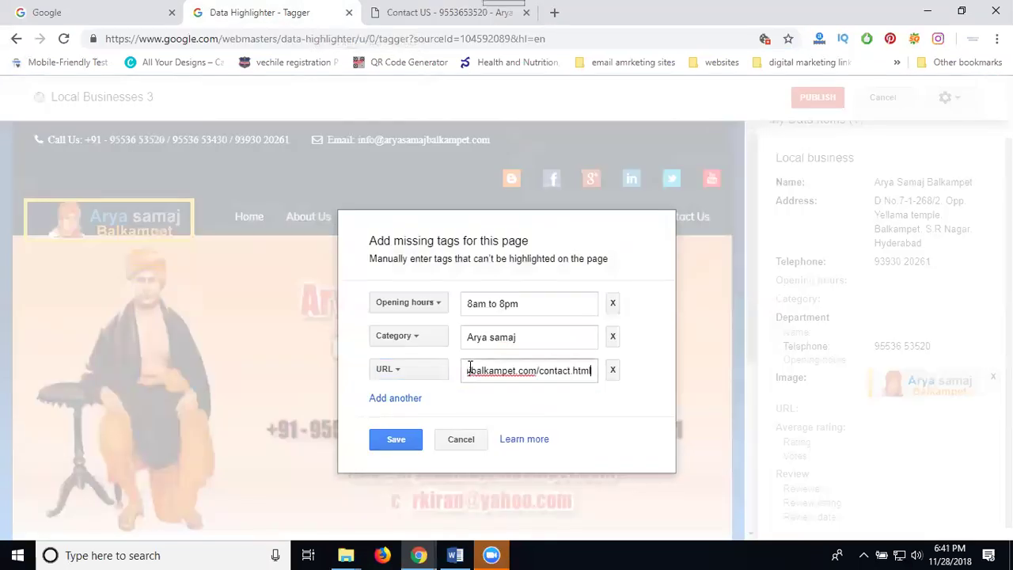
{"action": "left_click", "coordinate": [388, 448]}
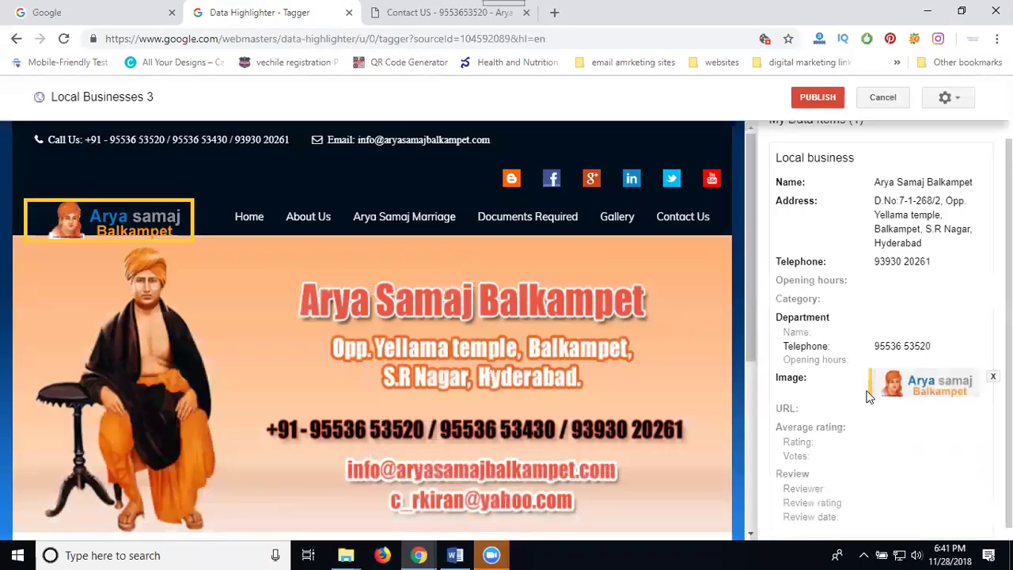
Add a Department > Name missing tag with the value Arya Samaj Marriage and save
{"action": "scroll", "coordinate": [969, 294], "scroll_direction": "down", "scroll_amount": 1}
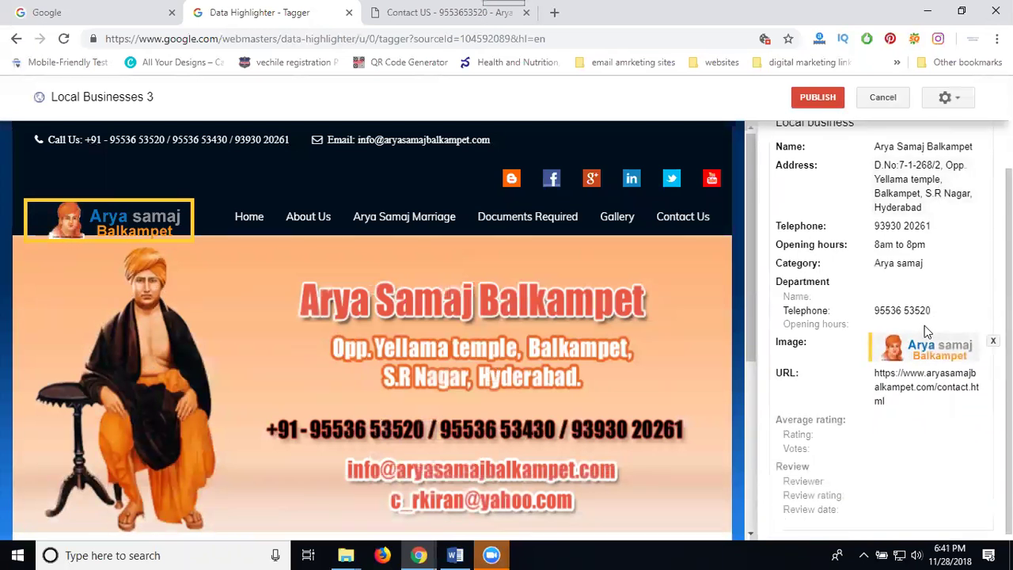
{"action": "scroll", "coordinate": [901, 345], "scroll_direction": "up", "scroll_amount": 2}
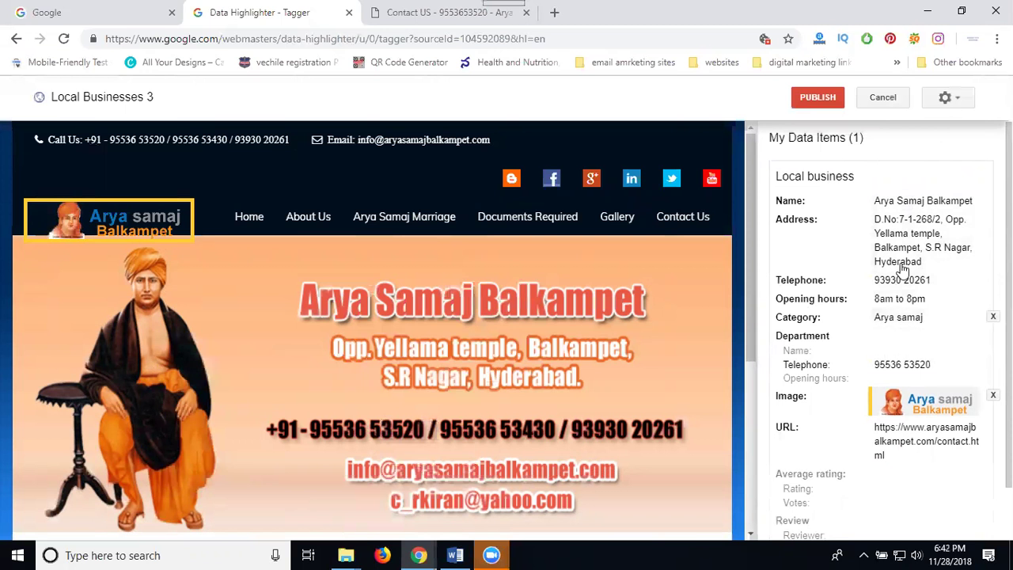
{"action": "left_click", "coordinate": [944, 97]}
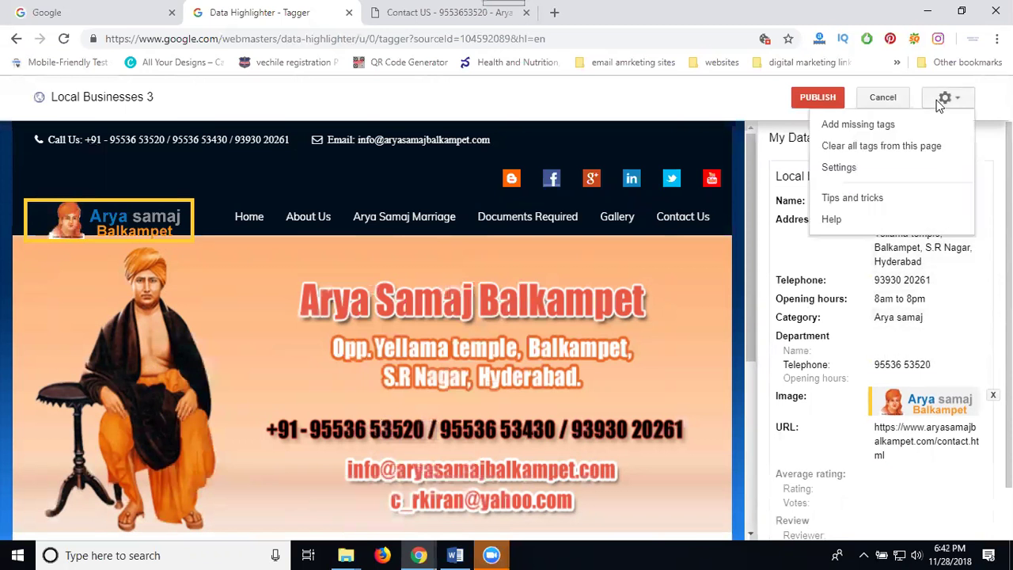
{"action": "left_click", "coordinate": [860, 128]}
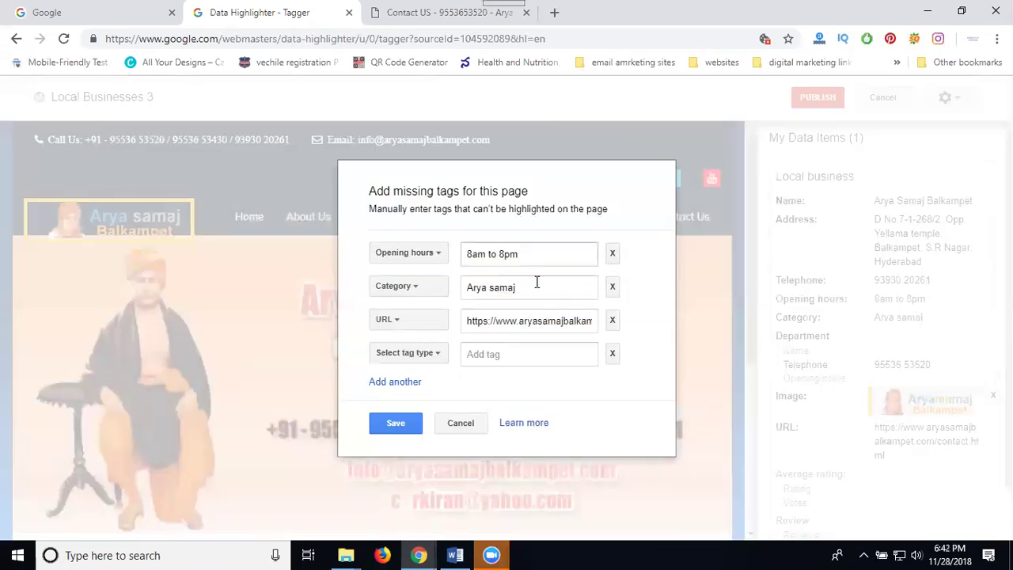
{"action": "left_click", "coordinate": [418, 353]}
{"action": "mouse_move", "coordinate": [426, 447]}
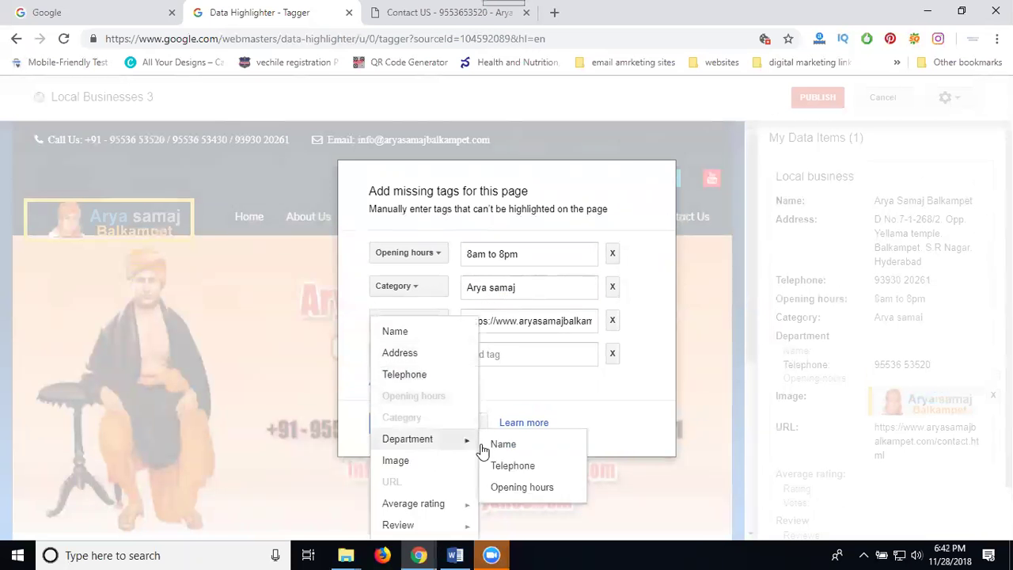
{"action": "left_click", "coordinate": [499, 443]}
{"action": "left_click", "coordinate": [507, 358]}
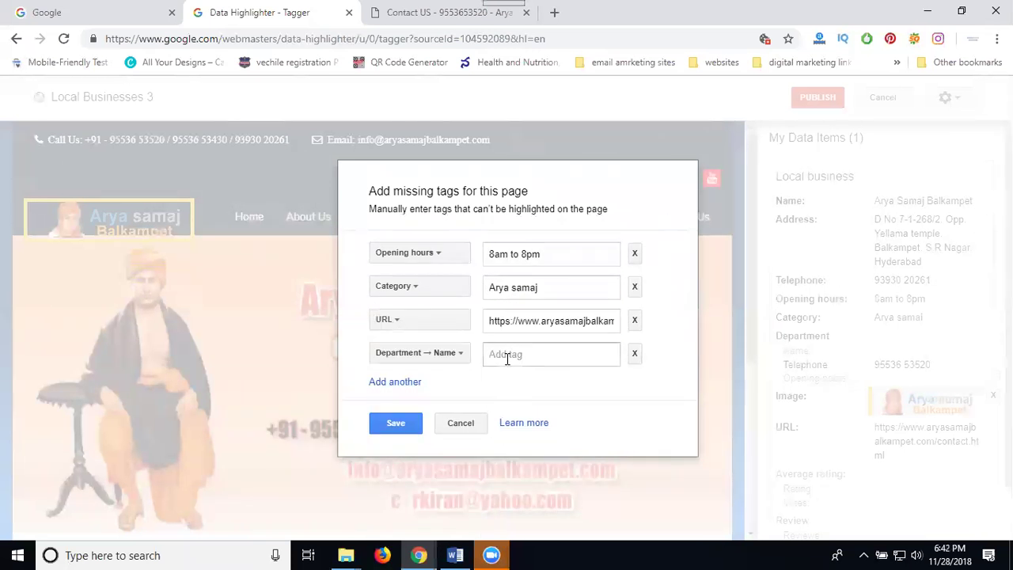
{"action": "type", "text": "Arya Samaj Marriage"}
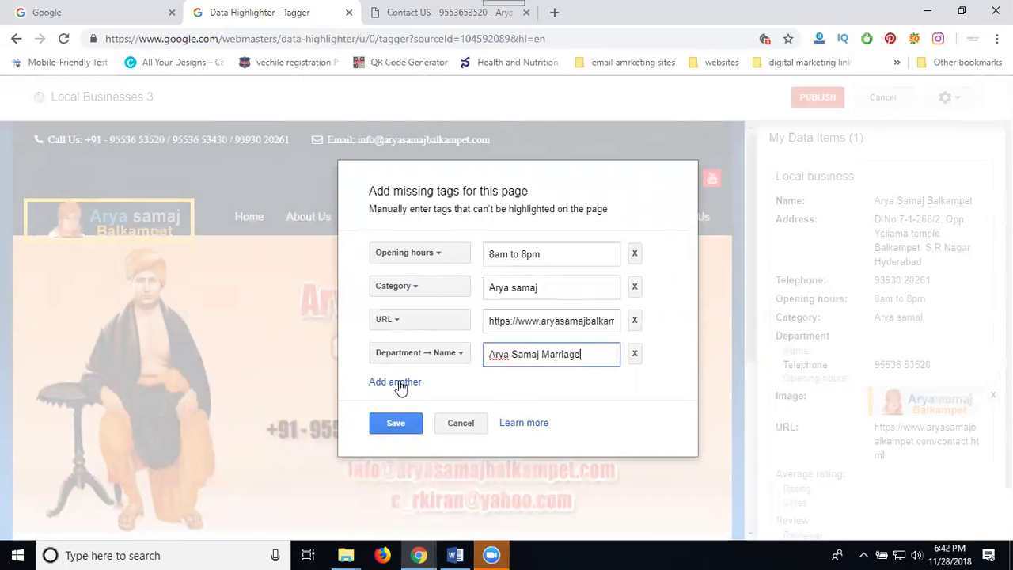
{"action": "left_click", "coordinate": [396, 422]}
{"action": "scroll", "coordinate": [954, 280], "scroll_direction": "down", "scroll_amount": 1}
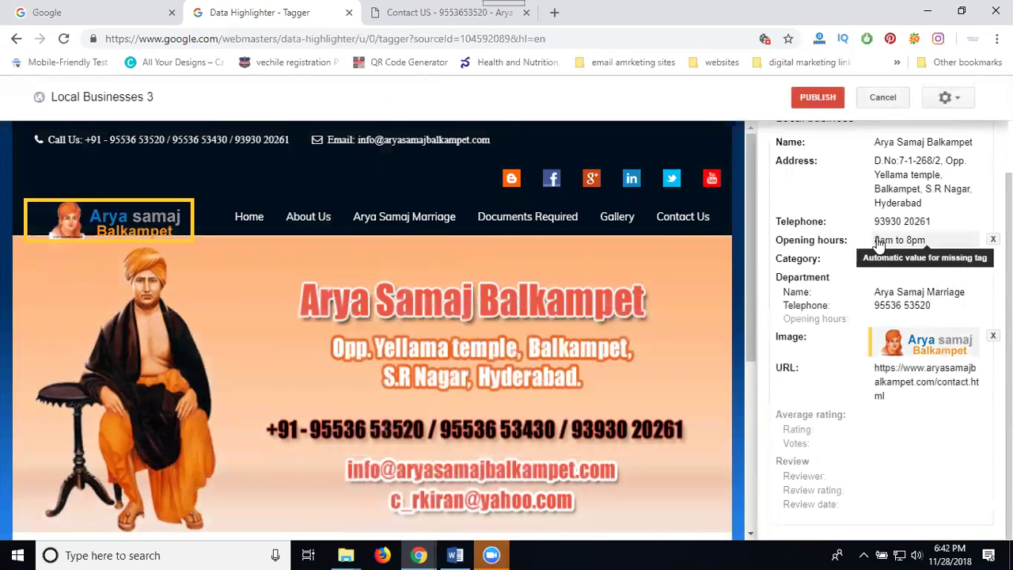
Add a Department > Opening hours missing tag with the copied value 8am to 8pm
{"action": "left_click", "coordinate": [946, 97]}
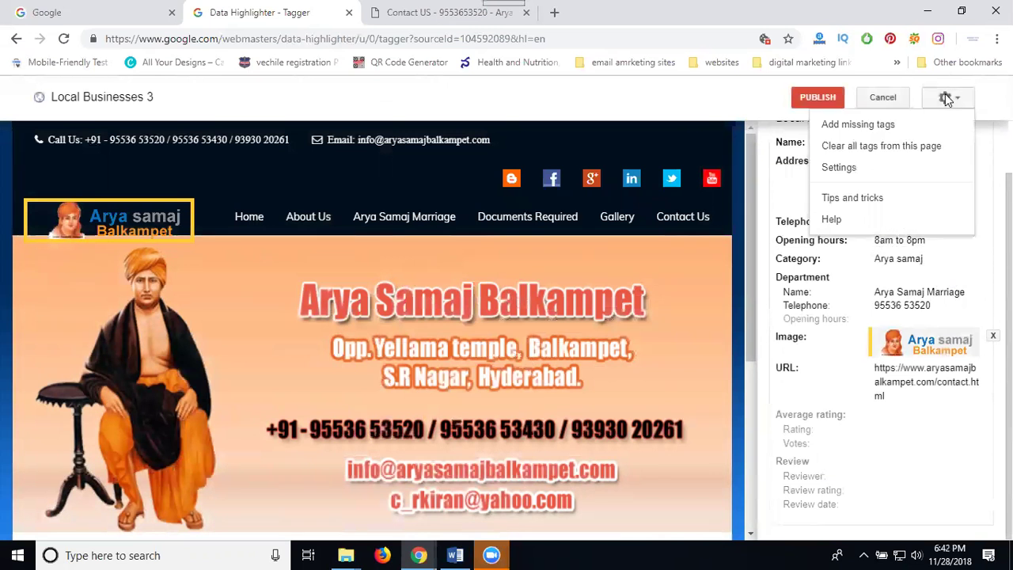
{"action": "left_click", "coordinate": [886, 127]}
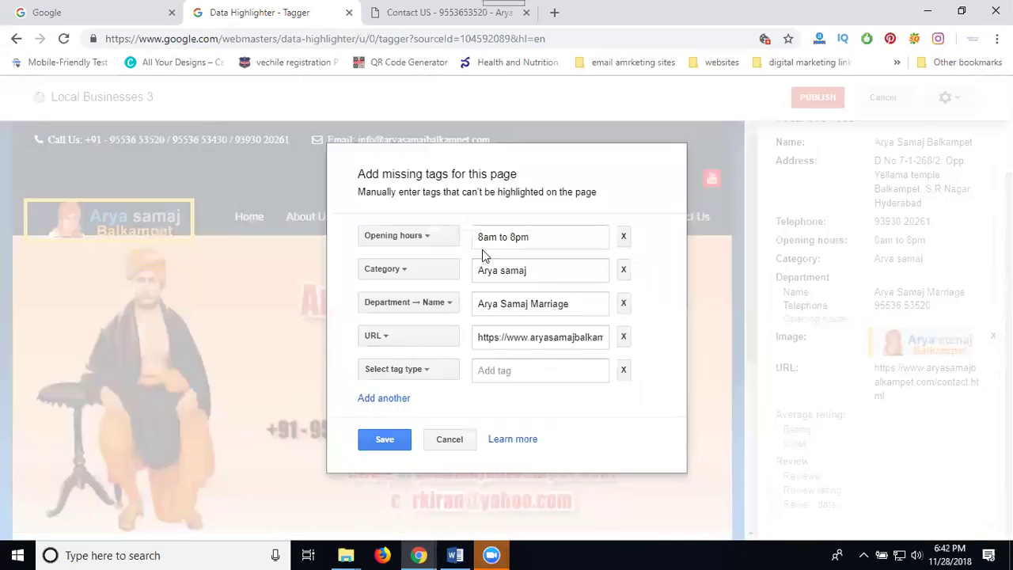
{"action": "triple_click", "coordinate": [500, 236]}
{"action": "key", "text": "ctrl+c"}
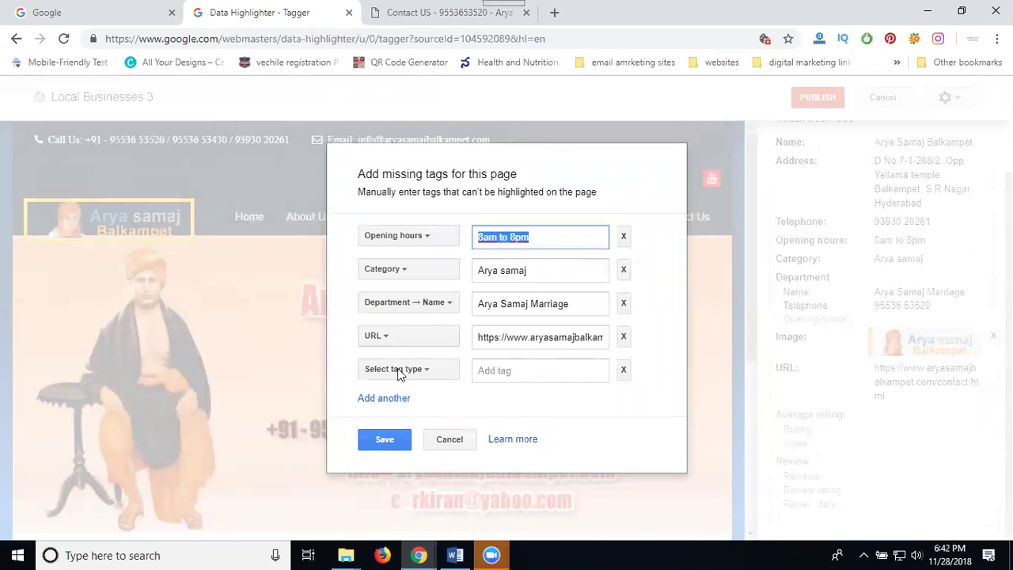
{"action": "left_click", "coordinate": [401, 376]}
{"action": "mouse_move", "coordinate": [407, 439]}
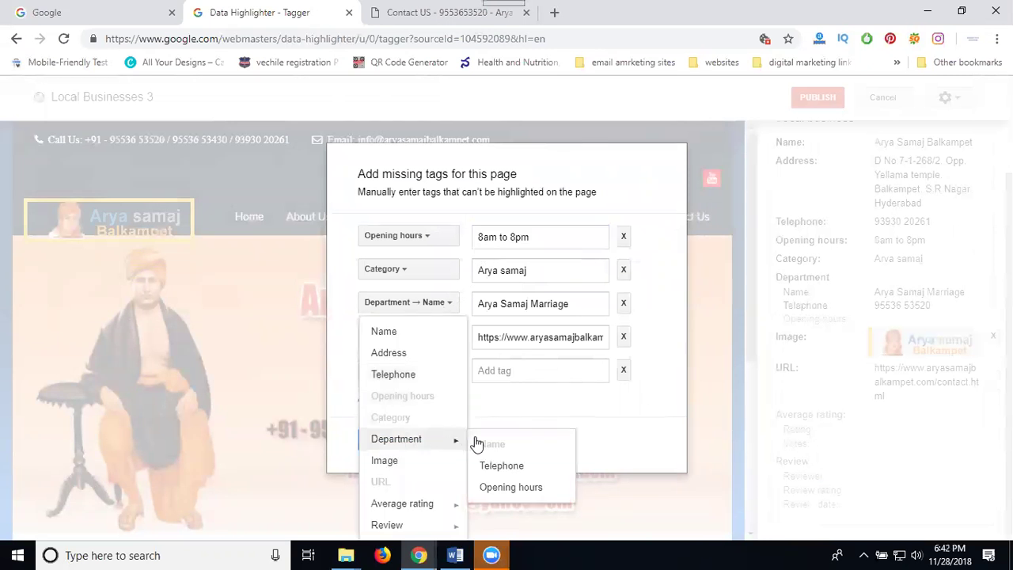
{"action": "left_click", "coordinate": [502, 483]}
{"action": "left_click", "coordinate": [532, 370]}
{"action": "key", "text": "ctrl+v"}
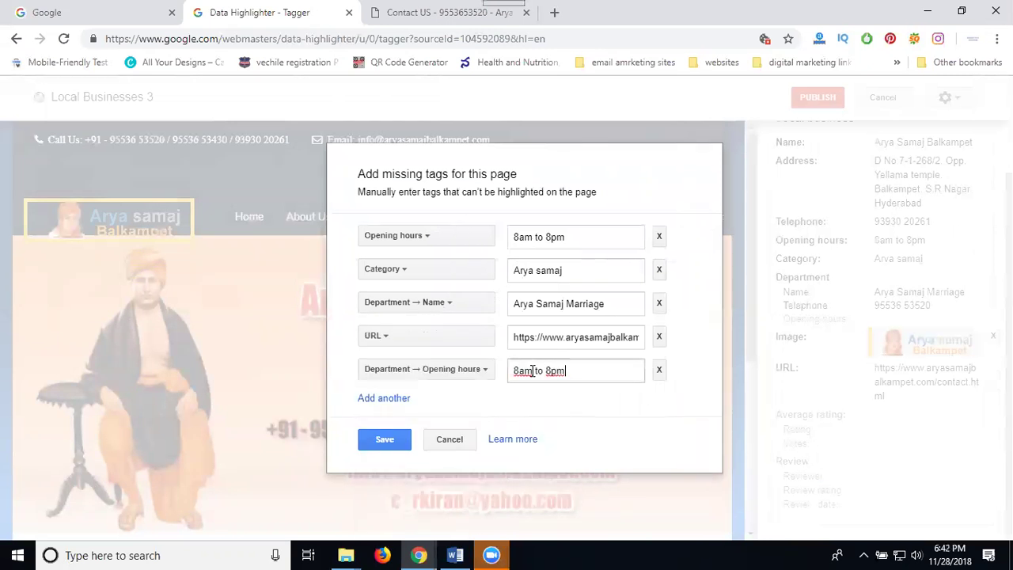
Add an Average rating > Votes tag row with the value 5/5
{"action": "left_click", "coordinate": [400, 397]}
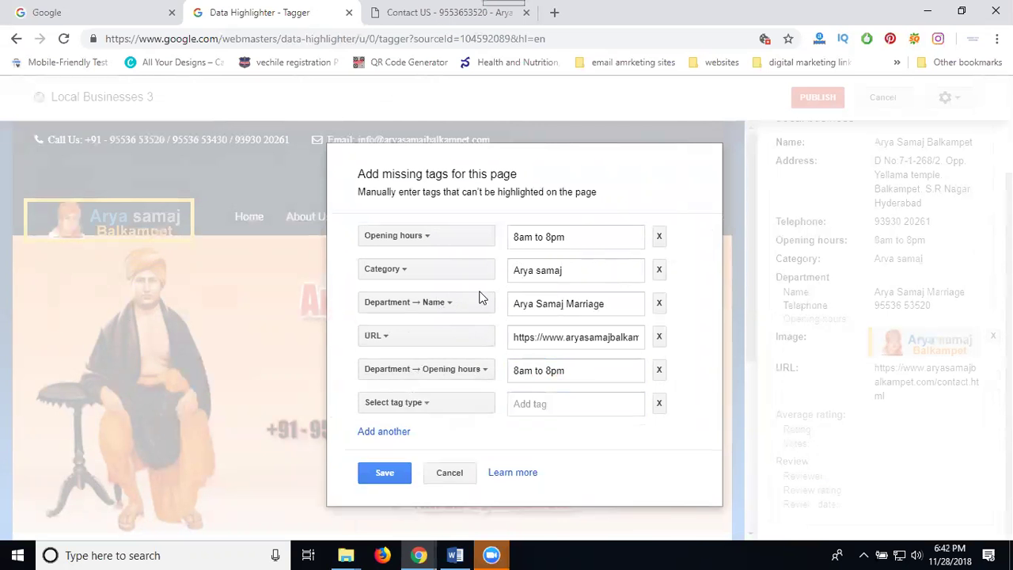
{"action": "left_click", "coordinate": [422, 403]}
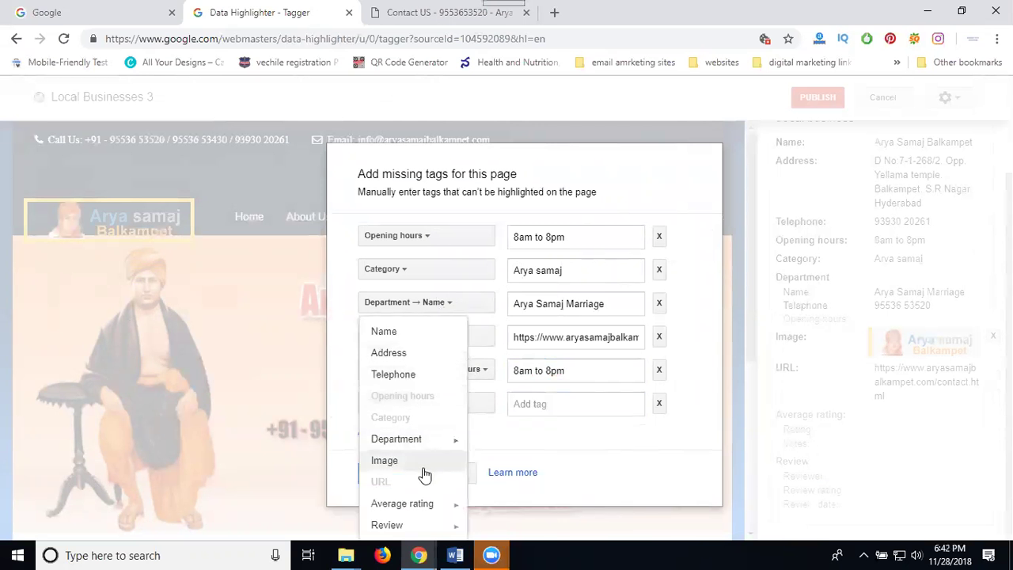
{"action": "mouse_move", "coordinate": [422, 505]}
{"action": "left_click", "coordinate": [491, 499]}
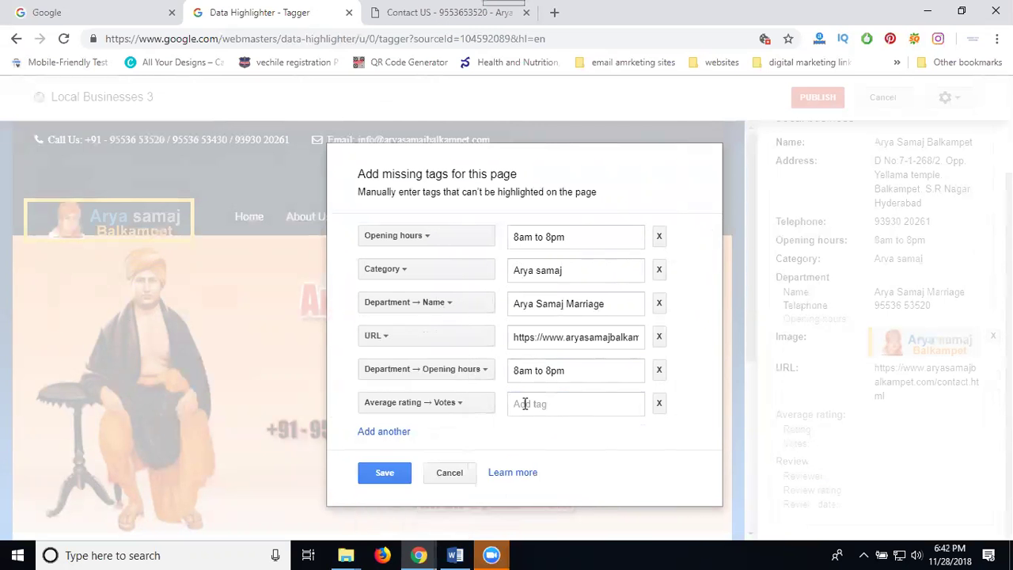
{"action": "left_click", "coordinate": [525, 401]}
{"action": "type", "text": "5/5"}
Add a Review rating > Best possible row set to good services and save the tags
{"action": "left_click", "coordinate": [389, 432]}
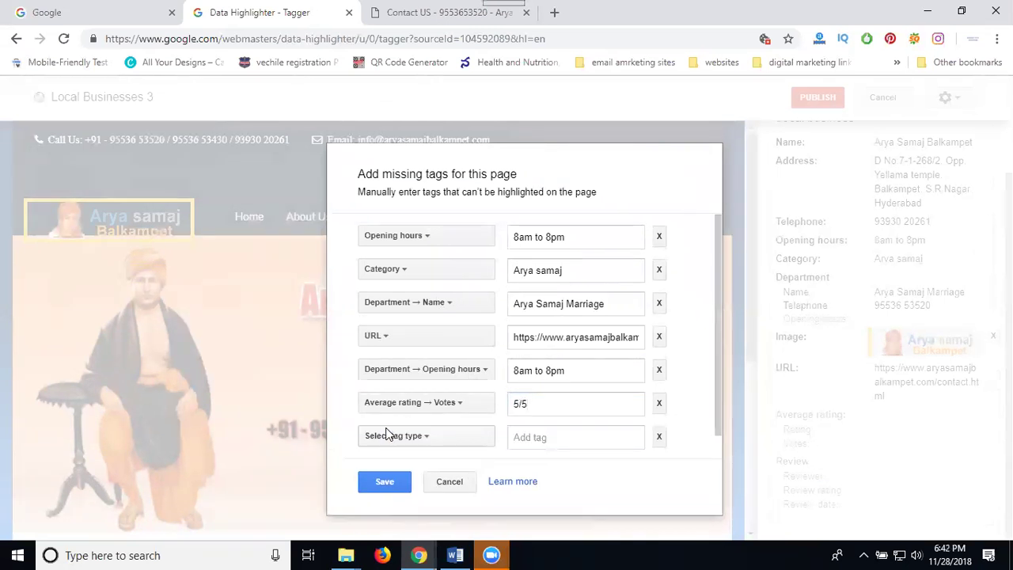
{"action": "left_click", "coordinate": [416, 436]}
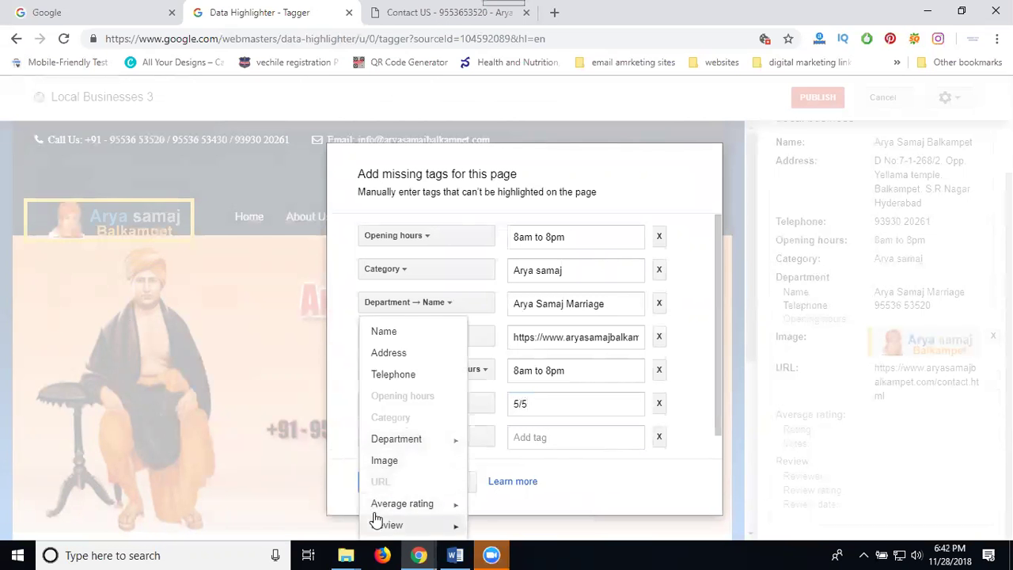
{"action": "mouse_move", "coordinate": [376, 520]}
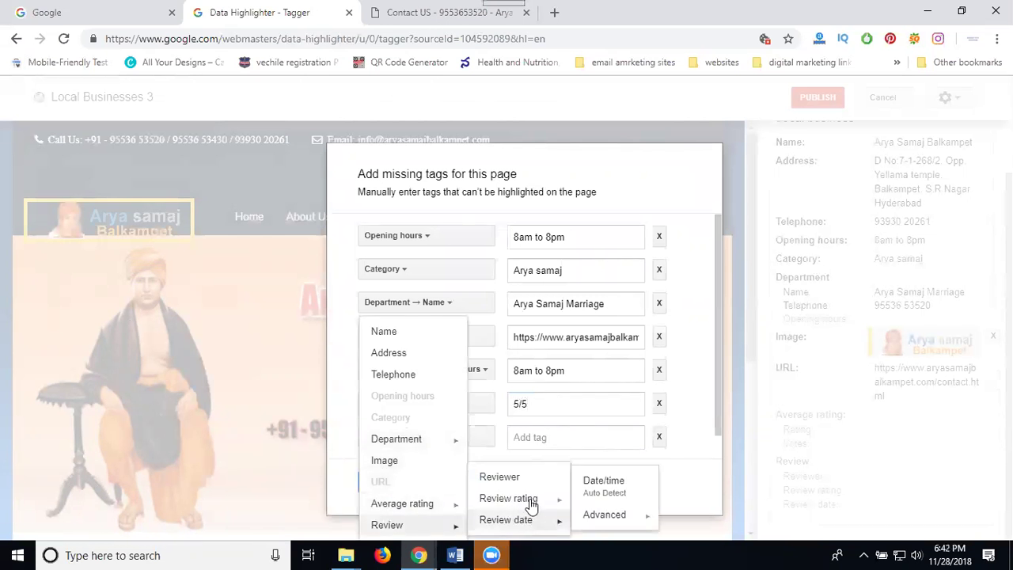
{"action": "mouse_move", "coordinate": [531, 503]}
{"action": "mouse_move", "coordinate": [610, 508]}
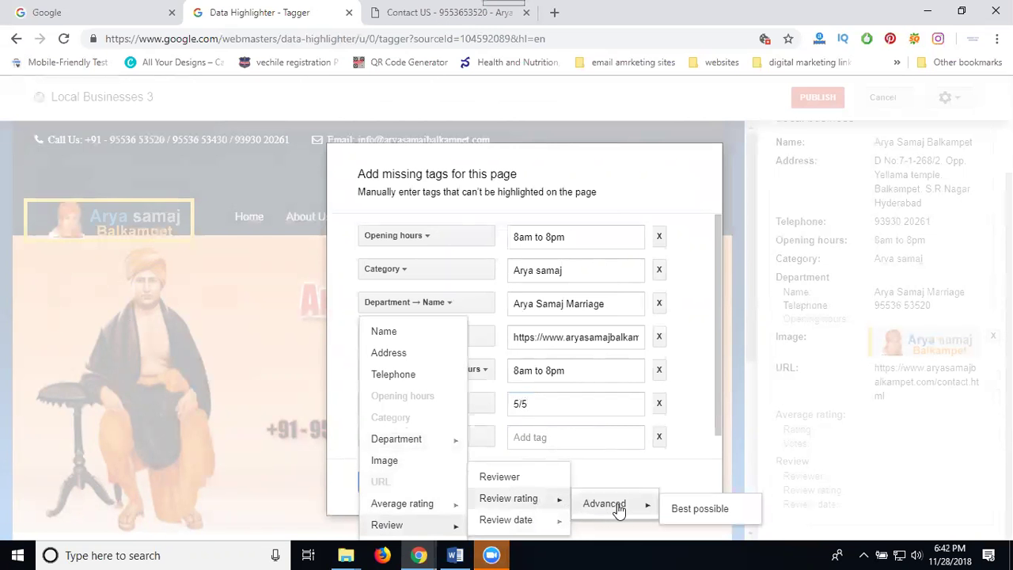
{"action": "left_click", "coordinate": [682, 508]}
{"action": "left_click", "coordinate": [633, 438]}
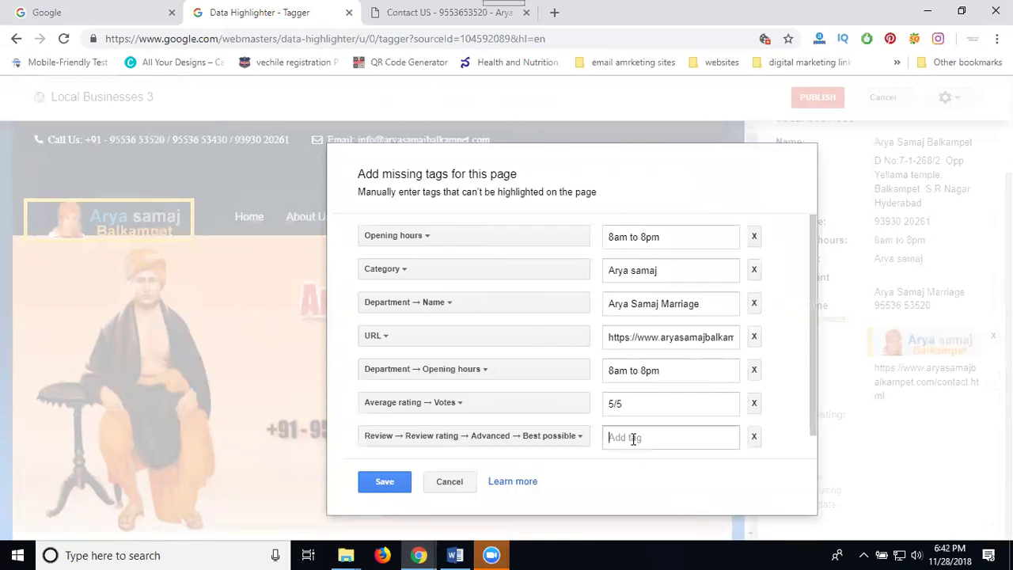
{"action": "type", "text": "good services"}
{"action": "left_click", "coordinate": [395, 482]}
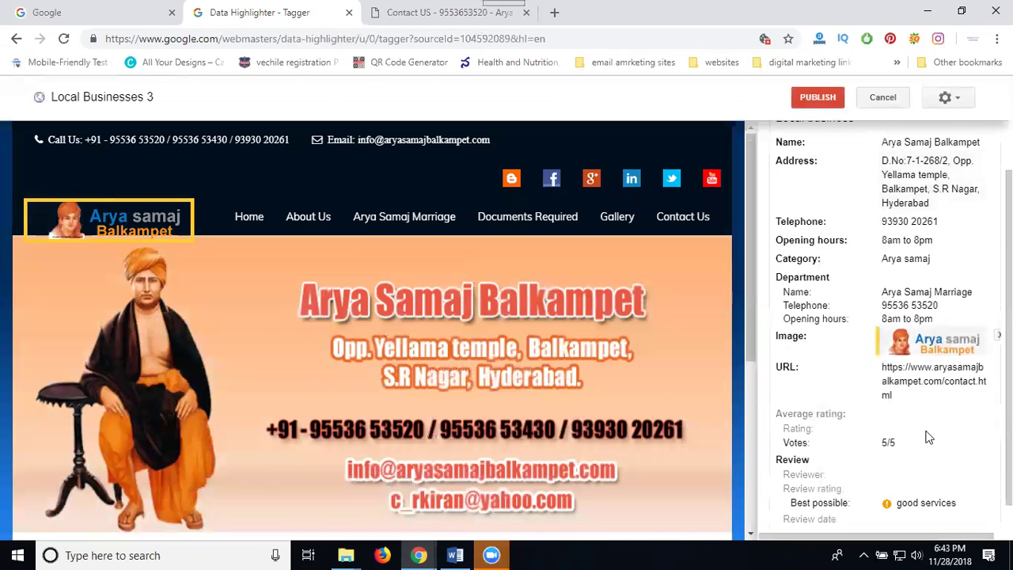
Clear the warning on the 'good services' review value and publish the Local Businesses 3 page set
{"action": "left_click", "coordinate": [888, 505]}
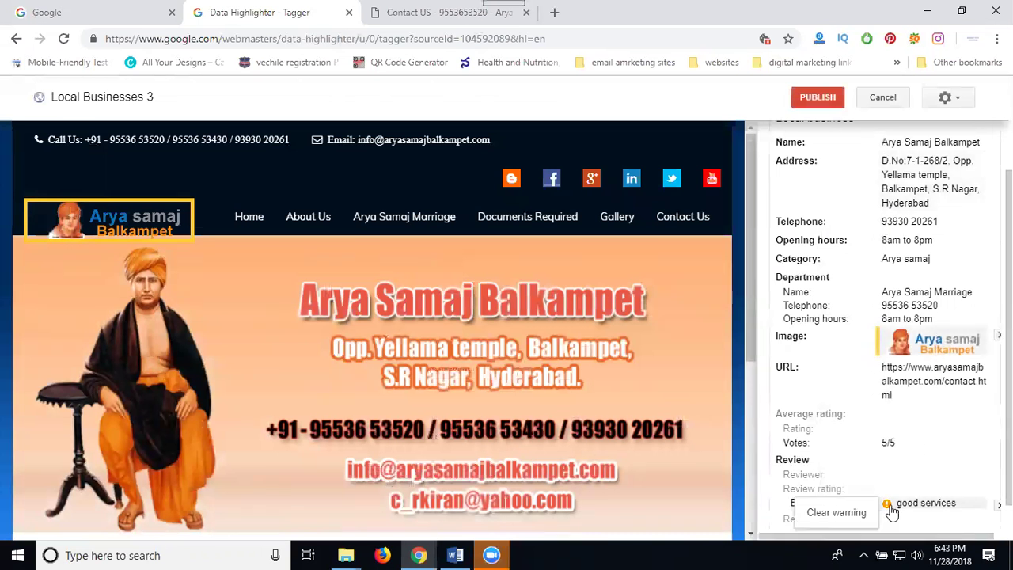
{"action": "left_click", "coordinate": [842, 515]}
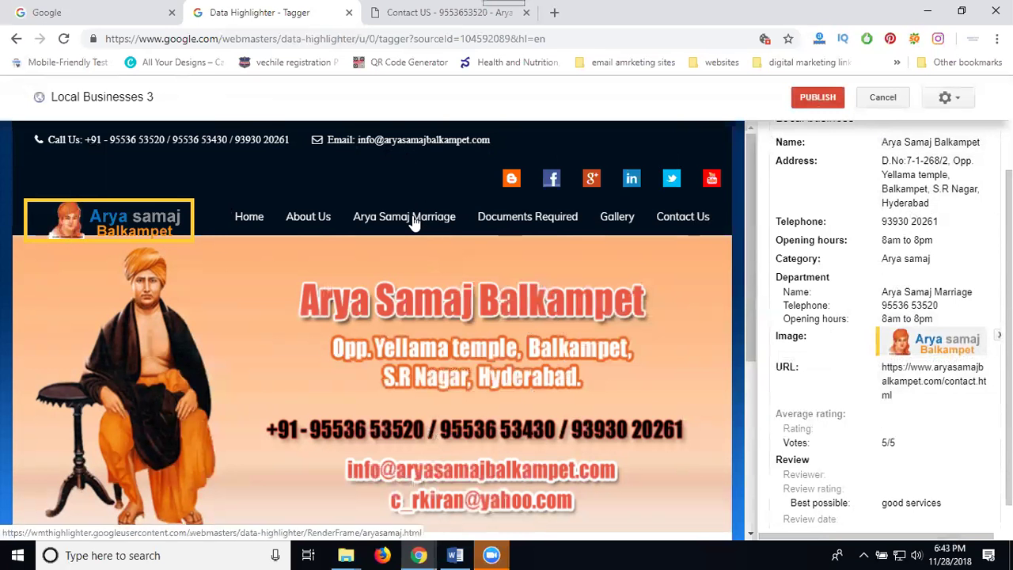
{"action": "left_click", "coordinate": [816, 97]}
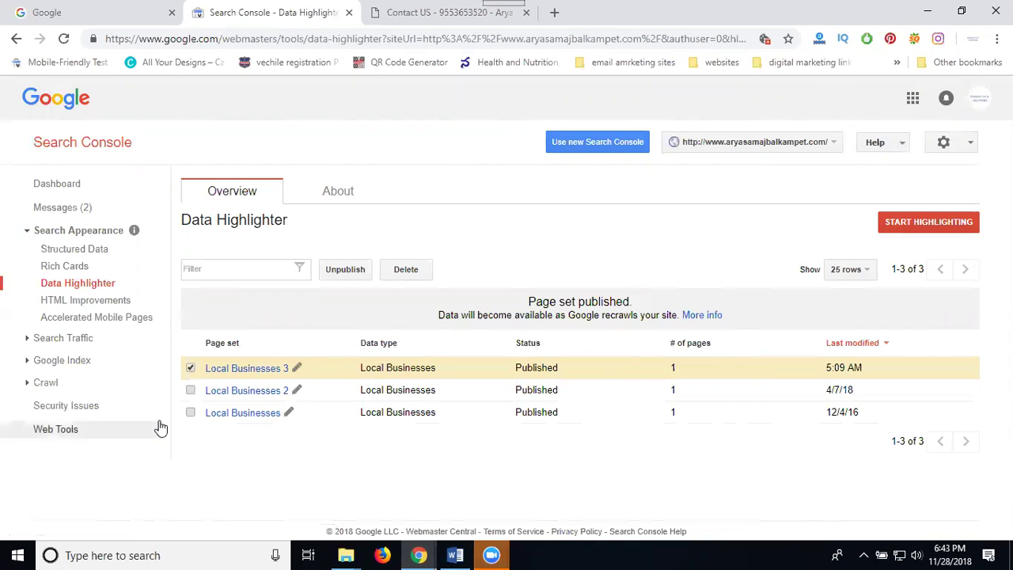
Select the Local Businesses 2 and Local Businesses page sets in the Data Highlighter list
{"action": "left_click", "coordinate": [190, 390]}
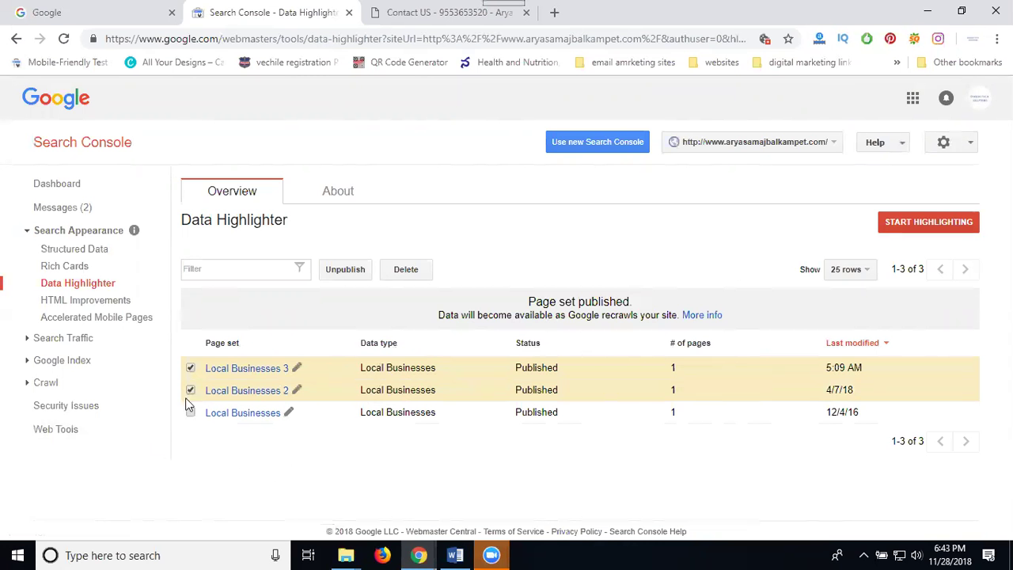
{"action": "left_click", "coordinate": [190, 413]}
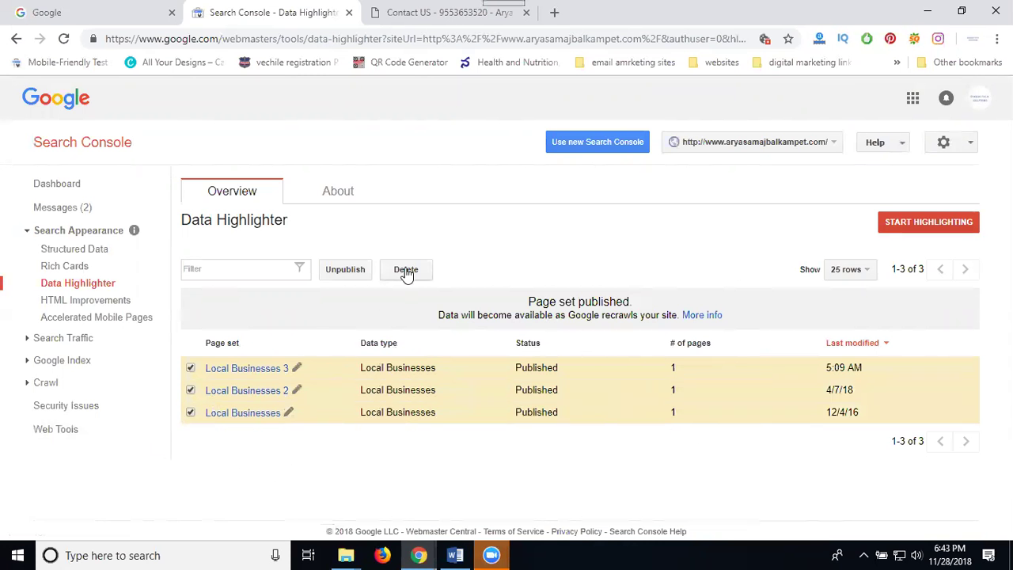